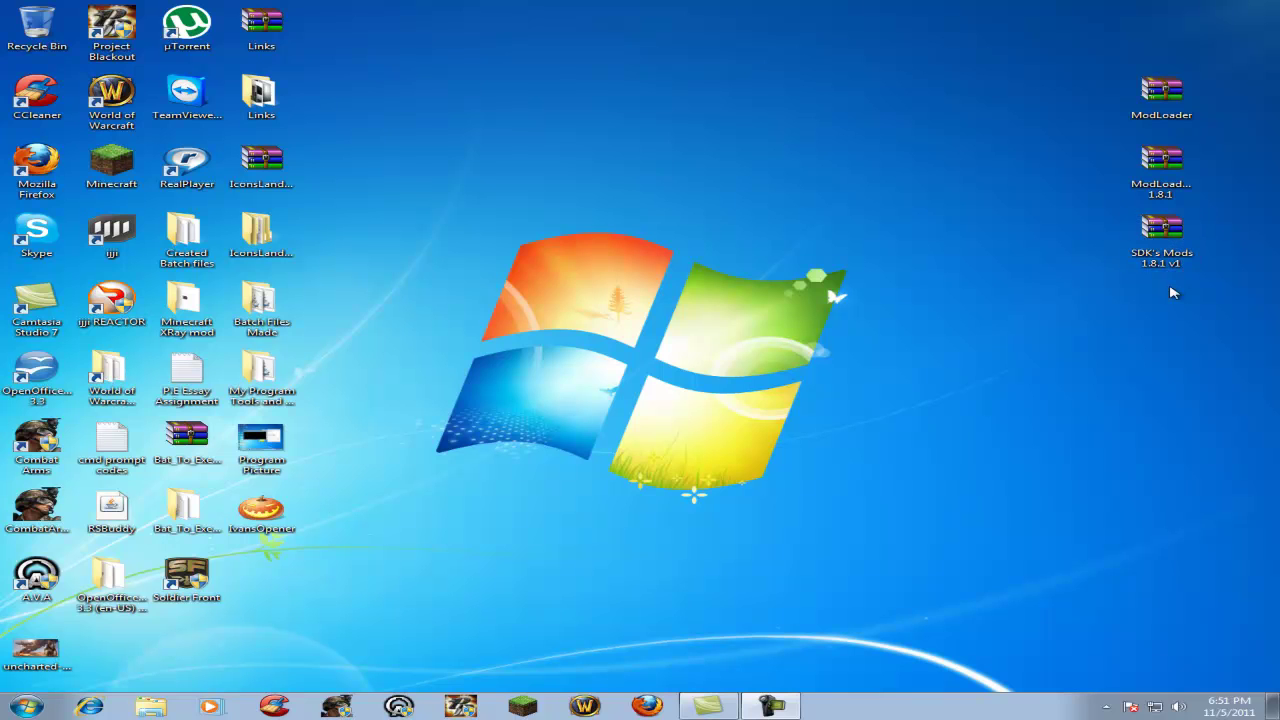
# Select the ModLoader Mp 1.8.1 and ModLoader archives on the desktop, then clear the selection
pyautogui.click(1170, 172)
pyautogui.click(1193, 117)
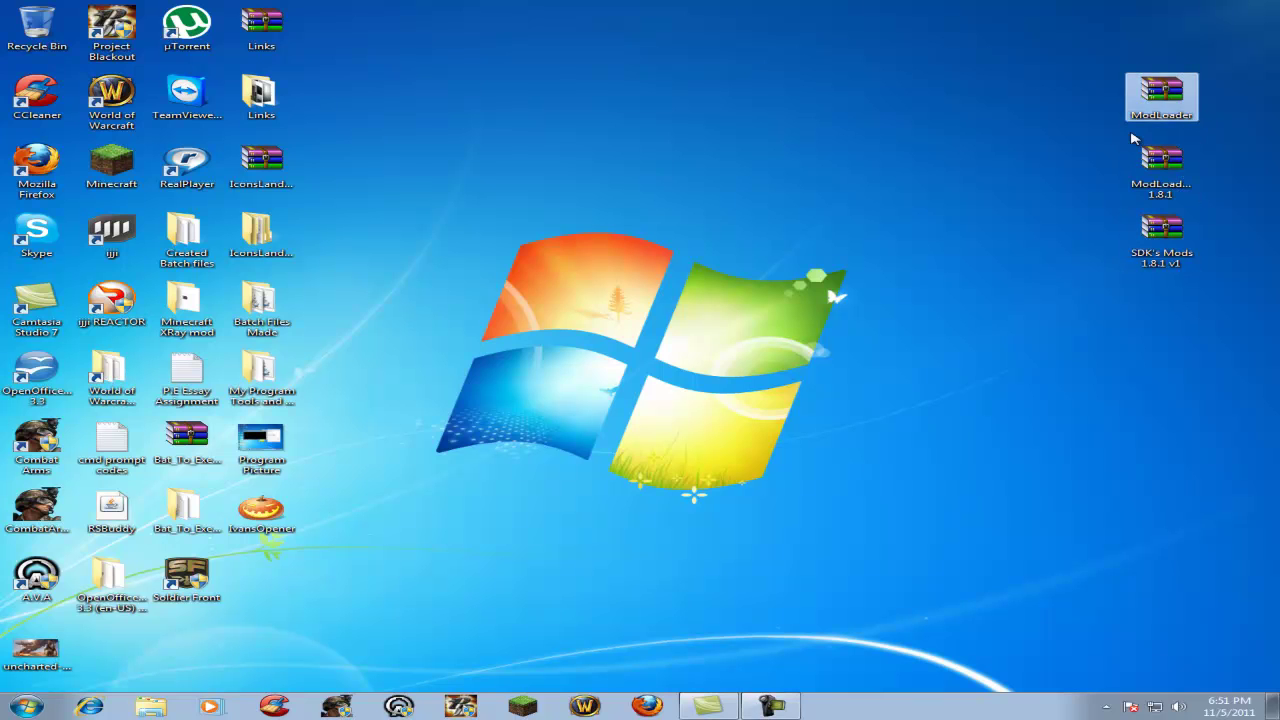
pyautogui.click(1050, 187)
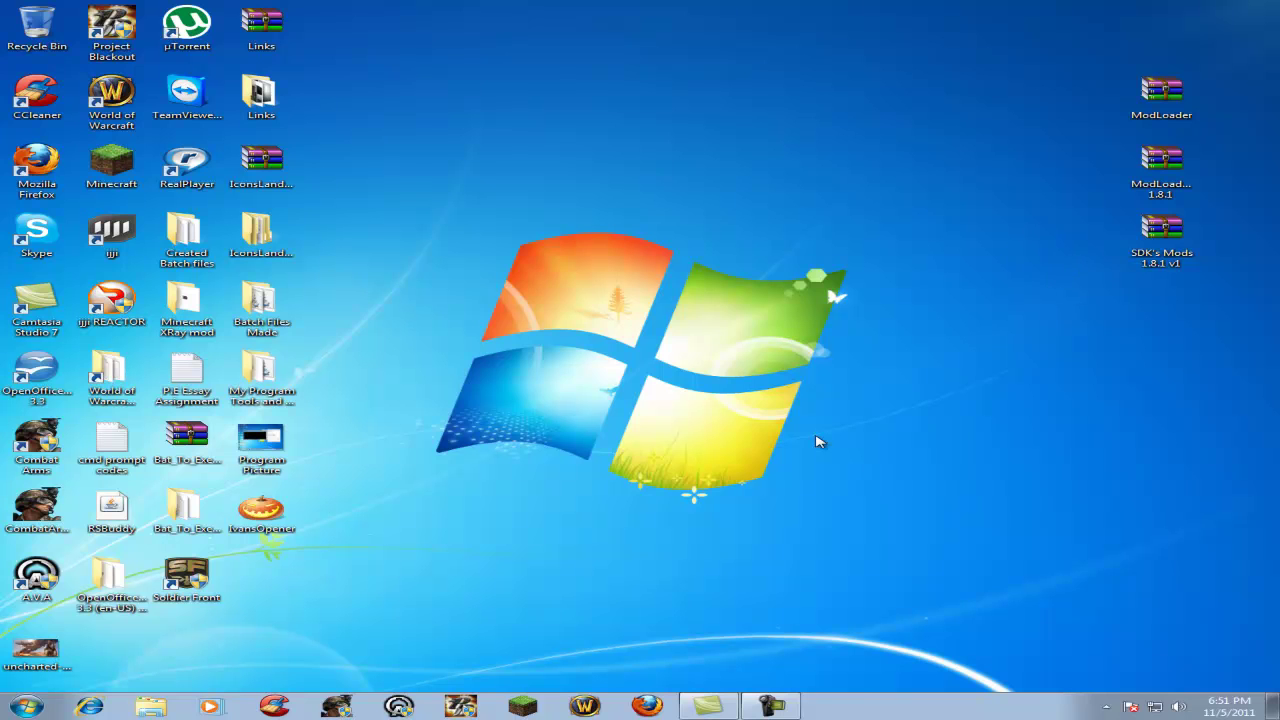
# Search %appdata% and browse to Roaming\.minecraft\bin in Explorer
pyautogui.click(4, 700)
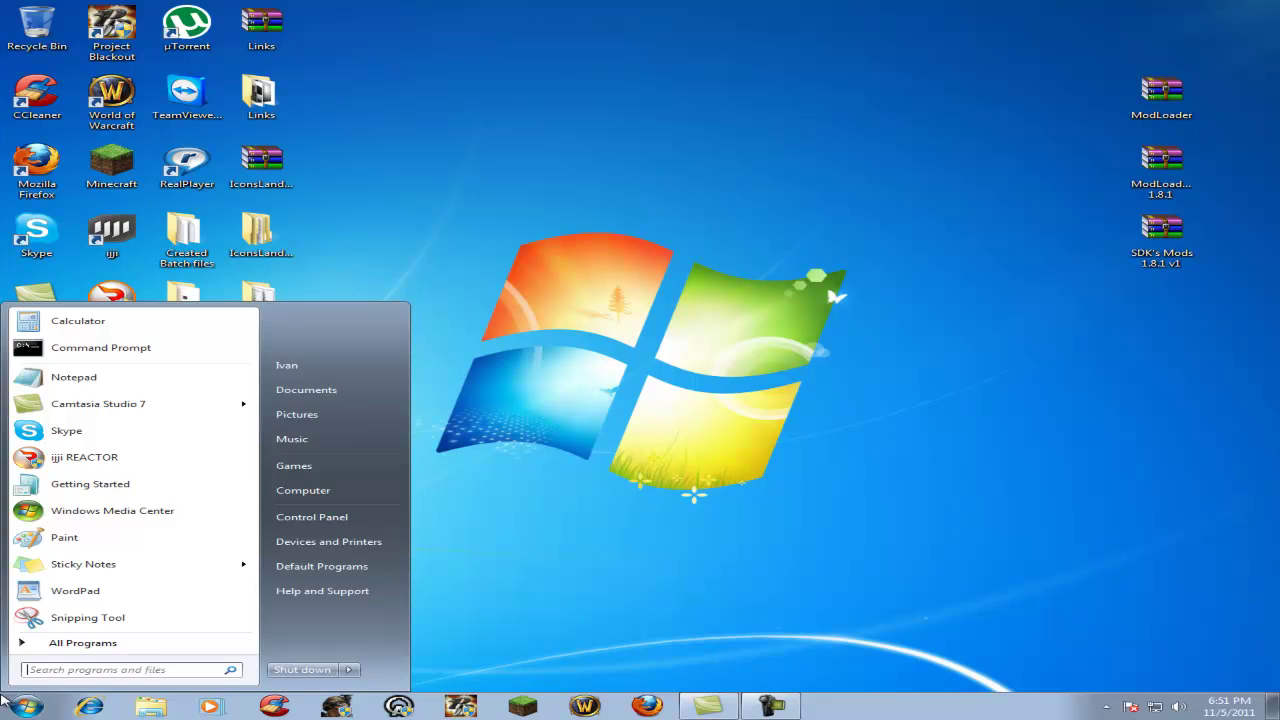
pyautogui.write('%appdata%')
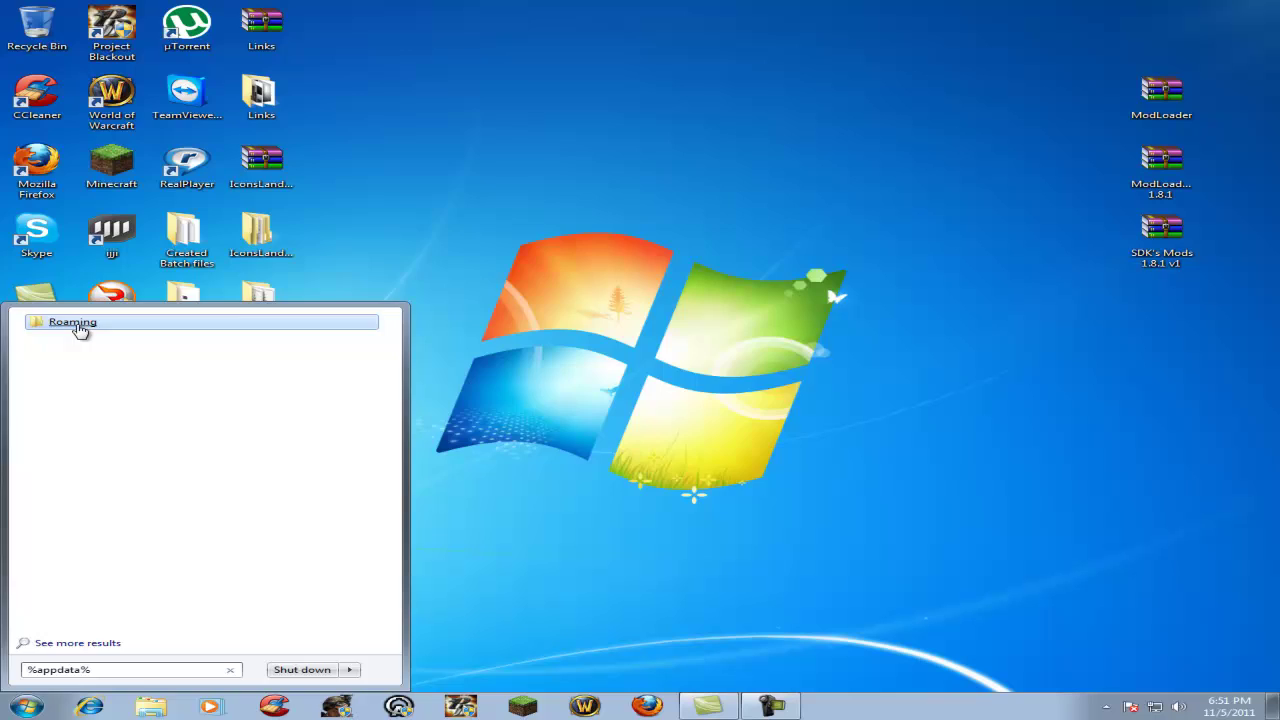
pyautogui.click(79, 327)
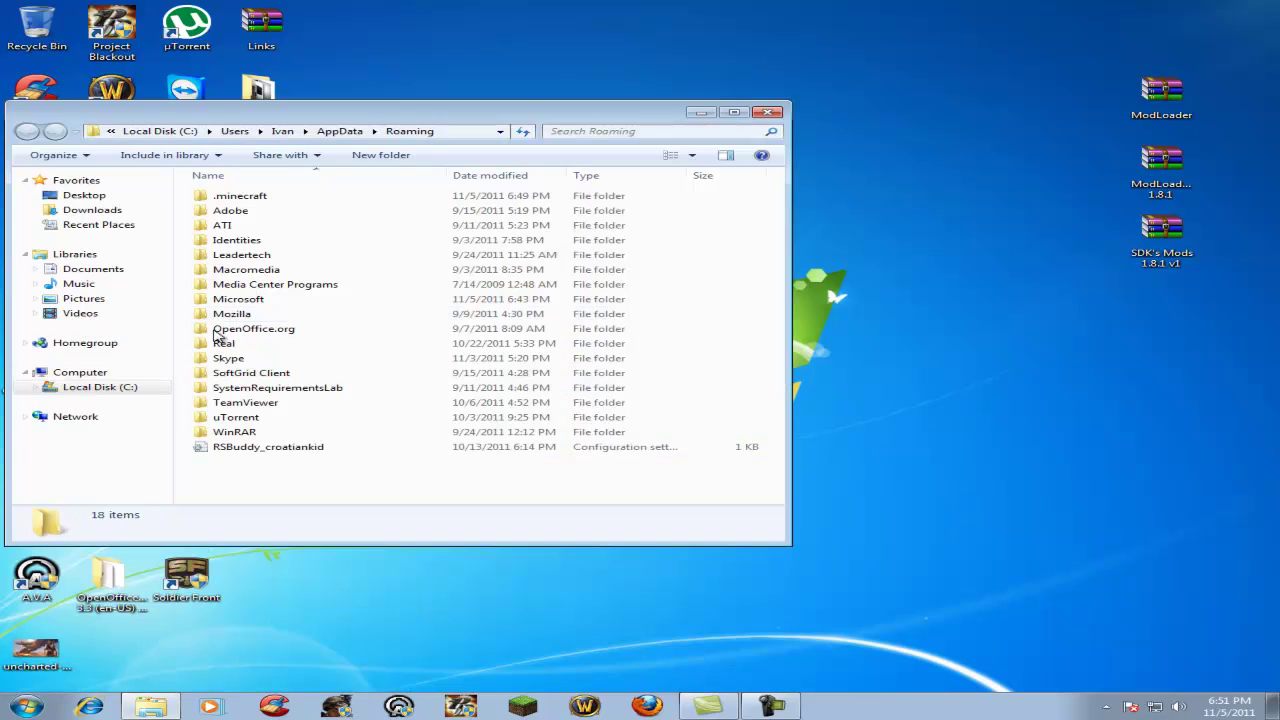
pyautogui.doubleClick(240, 196)
pyautogui.doubleClick(258, 198)
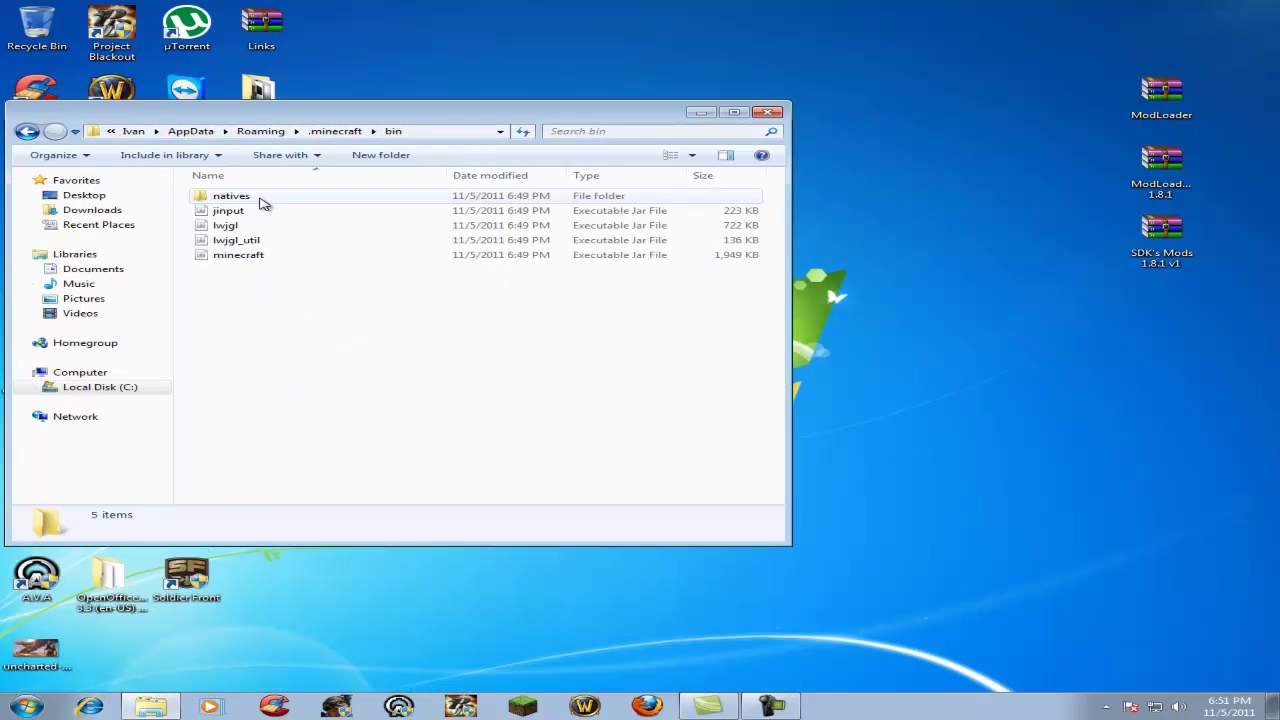
# Open minecraft.jar with the WinRAR archiver
pyautogui.click(253, 257)
pyautogui.rightClick(253, 257)
pyautogui.moveTo(376, 277)
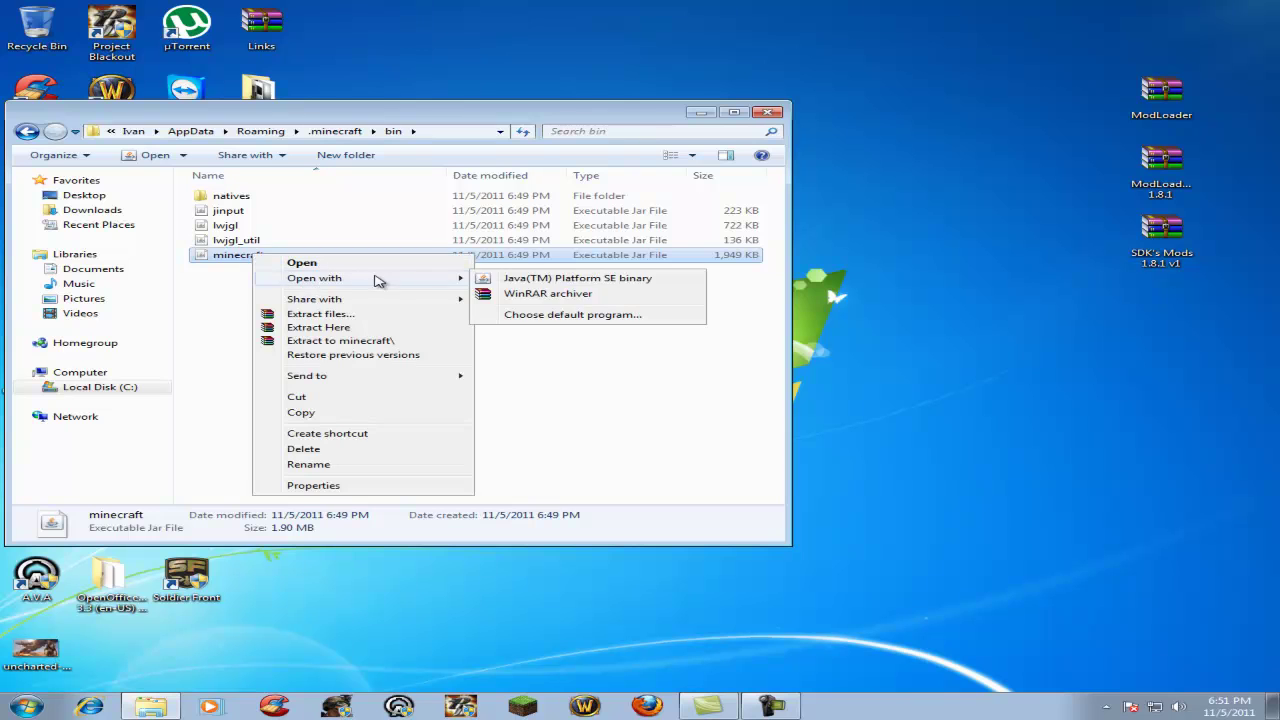
pyautogui.click(503, 296)
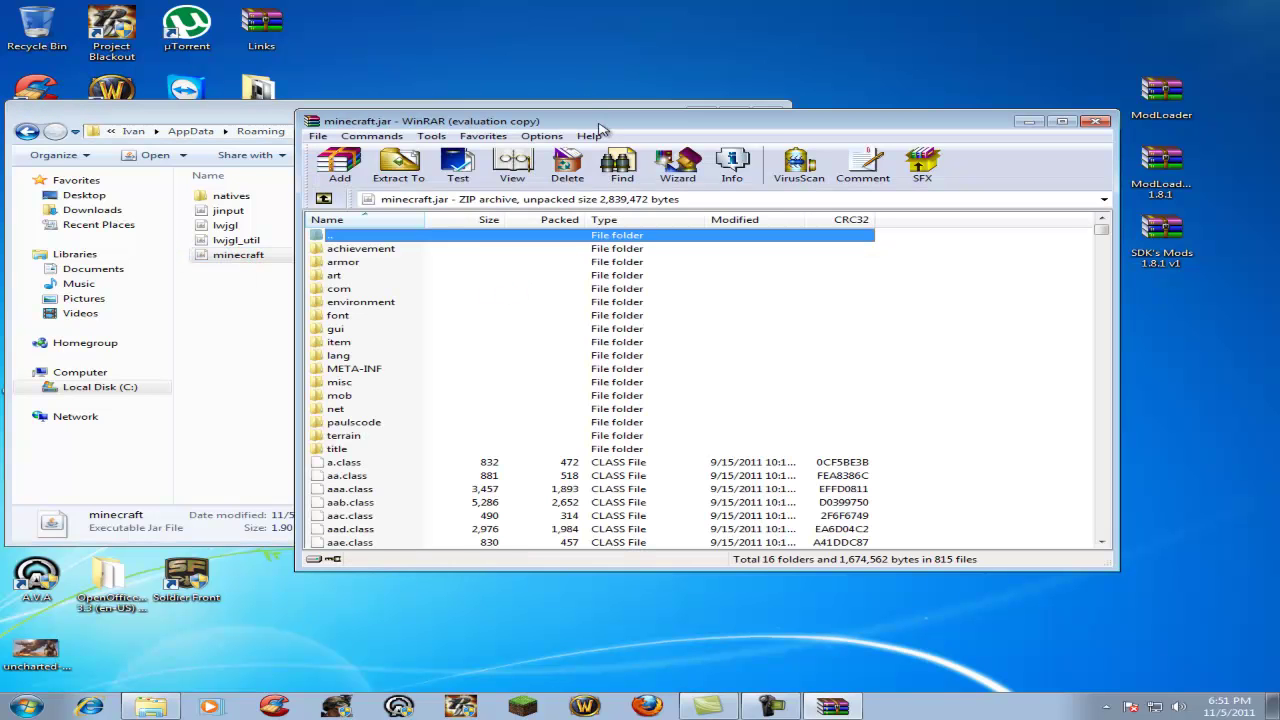
# Dismiss the license reminder and open ModLoader.zip beside the minecraft.jar window
pyautogui.moveTo(613, 129); pyautogui.dragTo(602, 129)
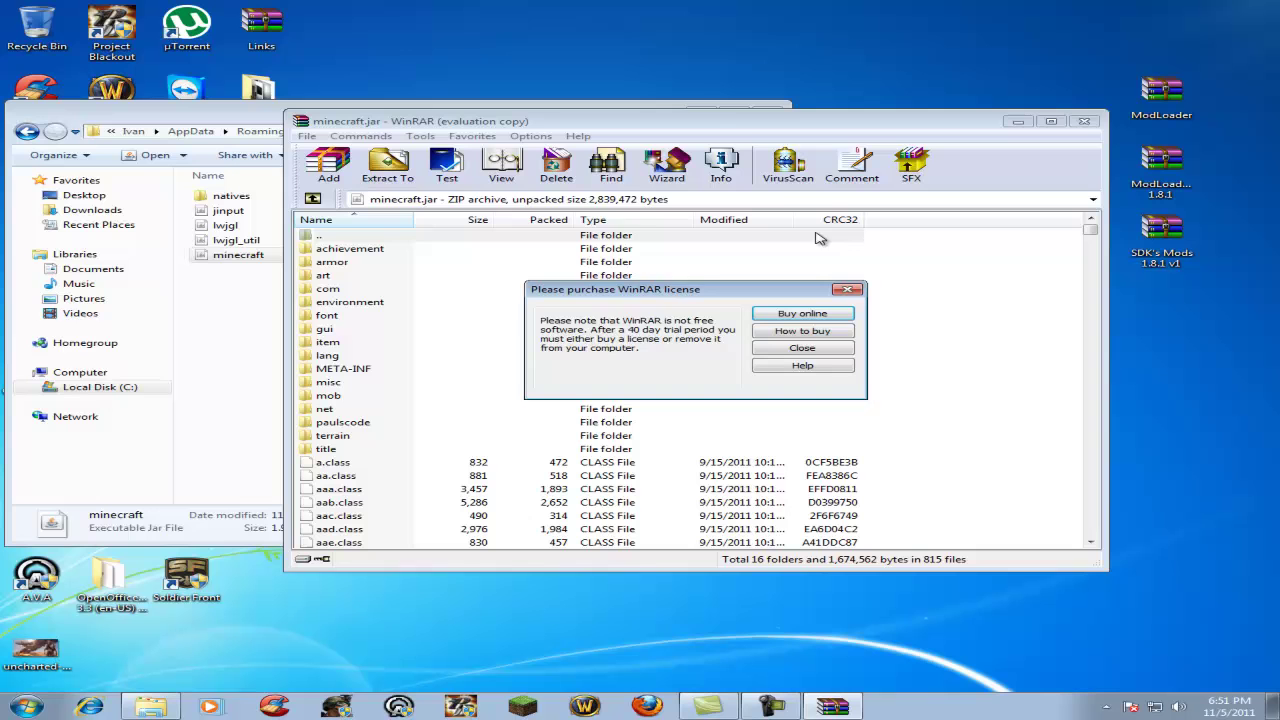
pyautogui.click(847, 290)
pyautogui.moveTo(790, 128); pyautogui.dragTo(504, 116)
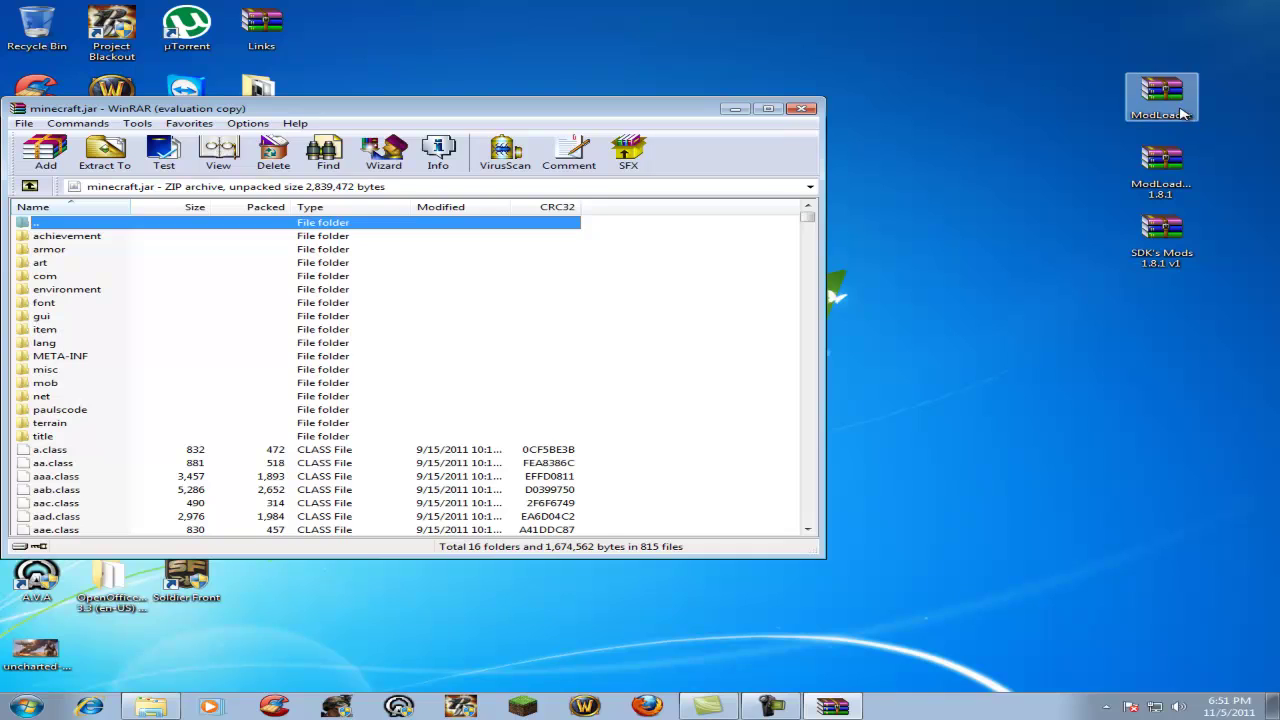
pyautogui.doubleClick(1180, 112)
pyautogui.moveTo(756, 120); pyautogui.dragTo(1048, 116)
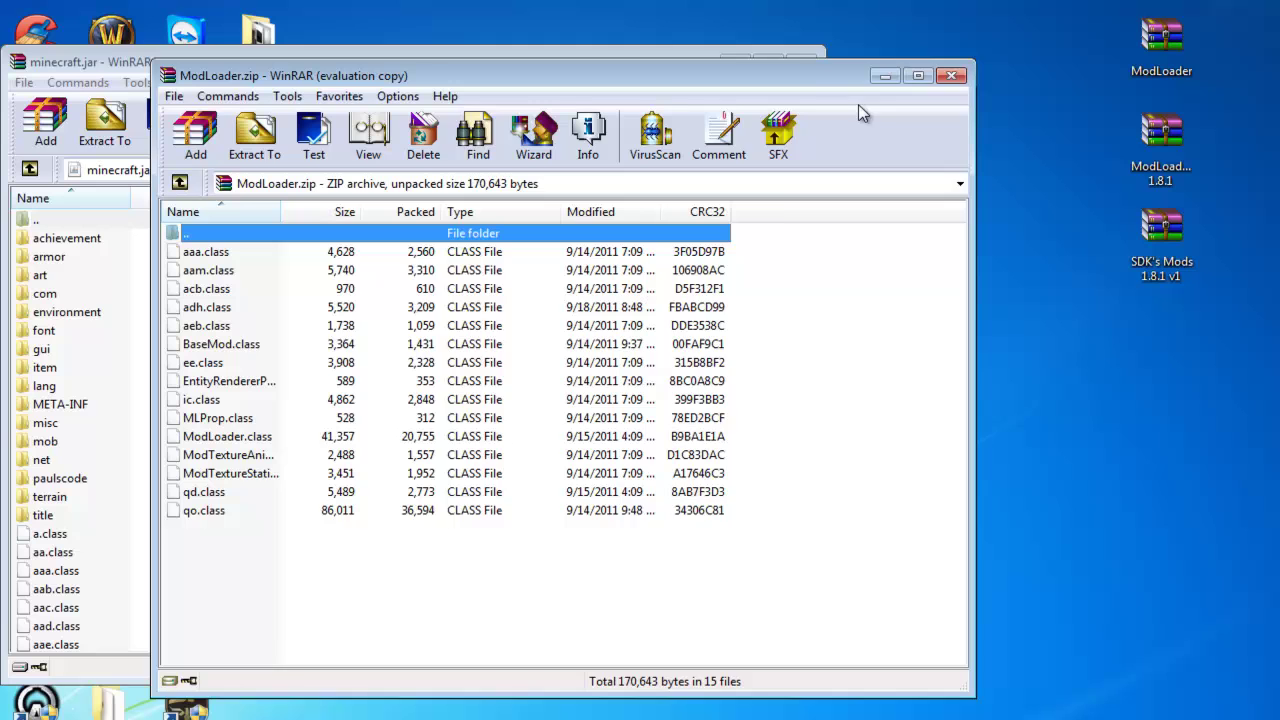
pyautogui.moveTo(803, 75); pyautogui.dragTo(1105, 67)
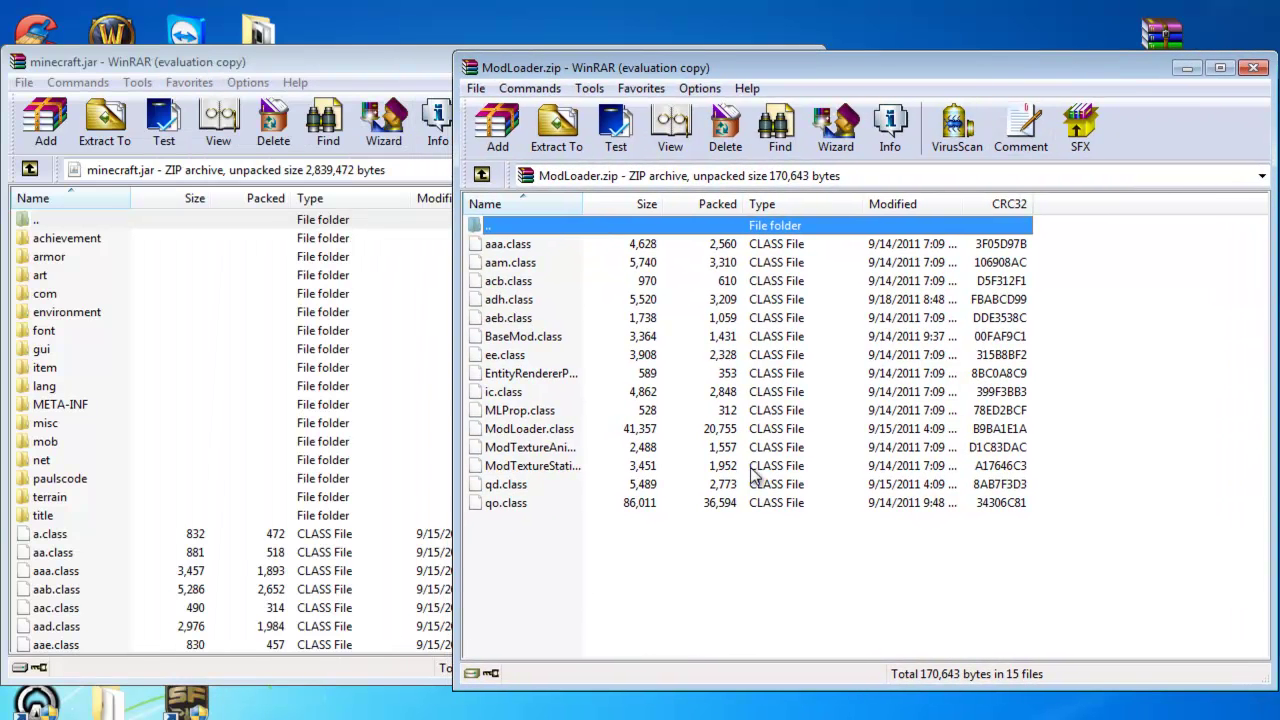
# Drag all 15 ModLoader class files into minecraft.jar, confirm with OK, then close ModLoader.zip
pyautogui.moveTo(687, 522); pyautogui.dragTo(693, 239)
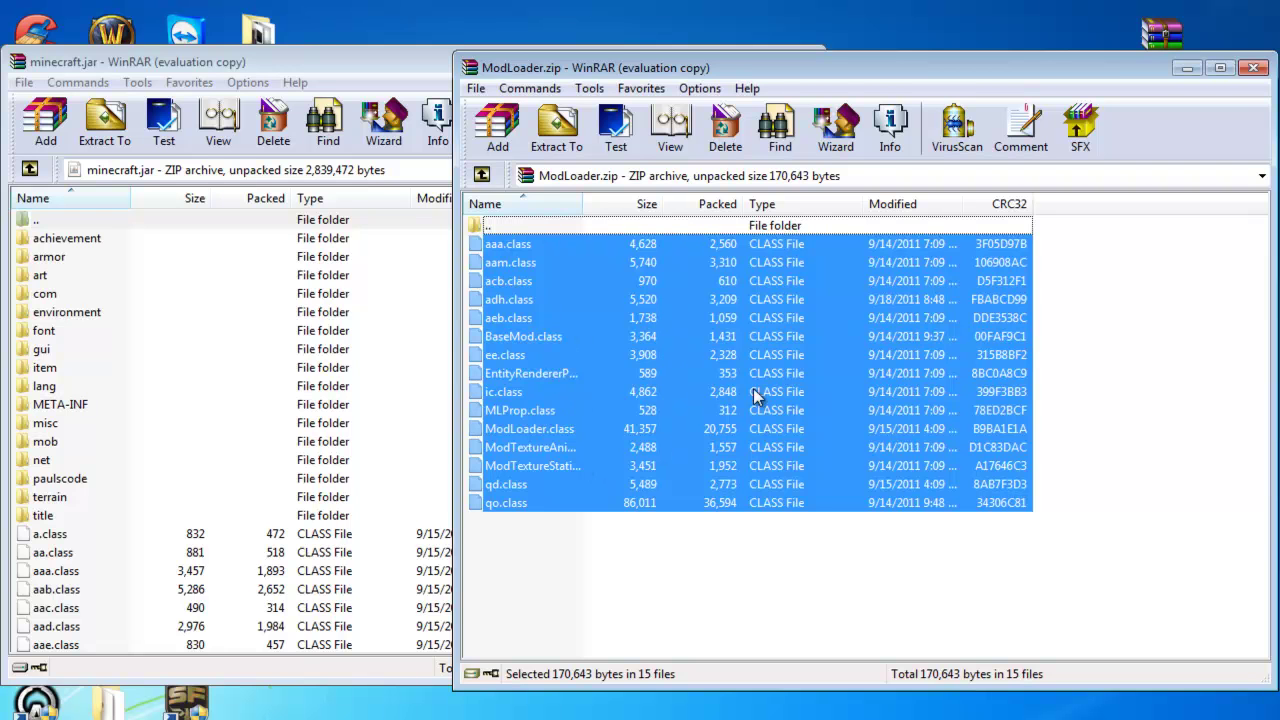
pyautogui.moveTo(753, 388); pyautogui.dragTo(190, 490)
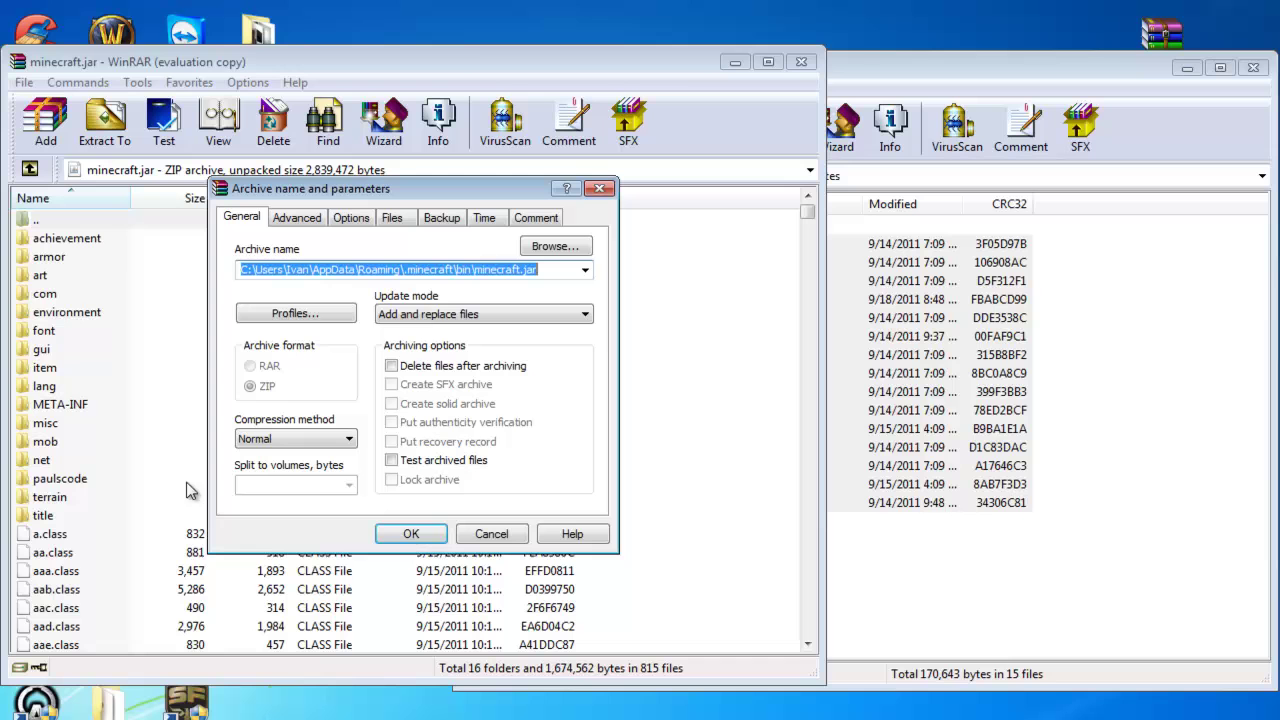
pyautogui.click(413, 533)
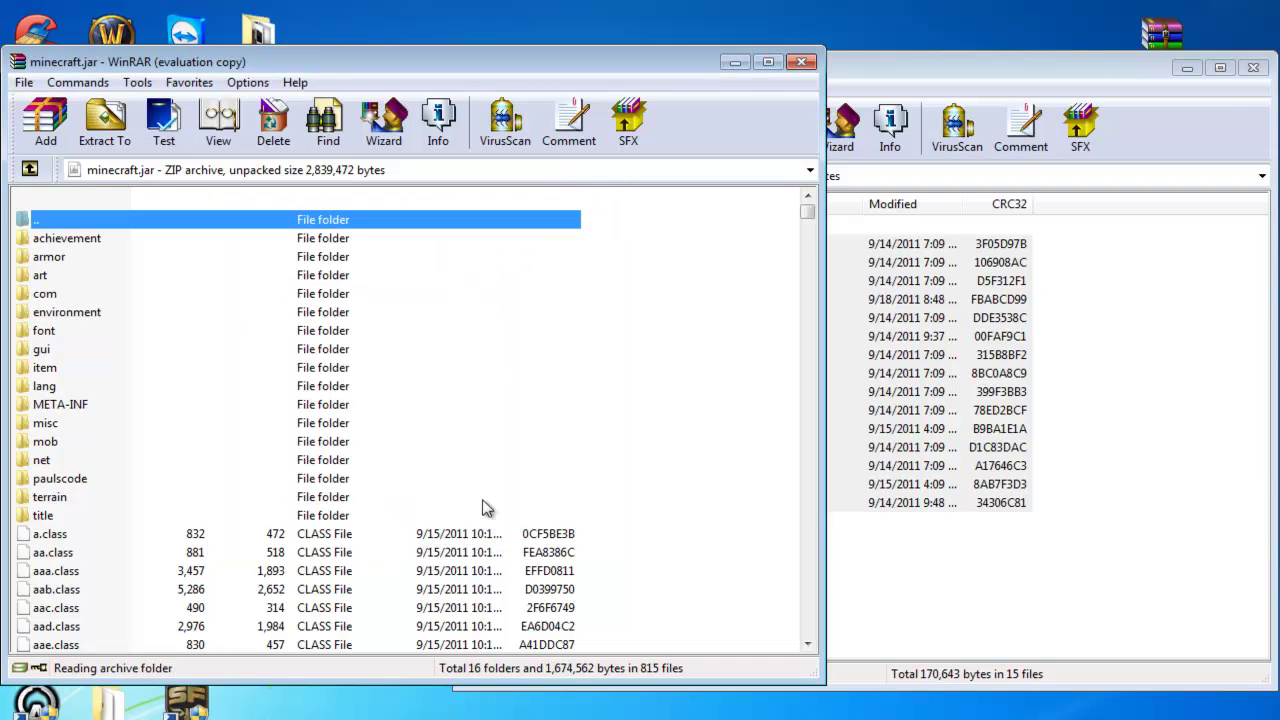
pyautogui.click(1100, 75)
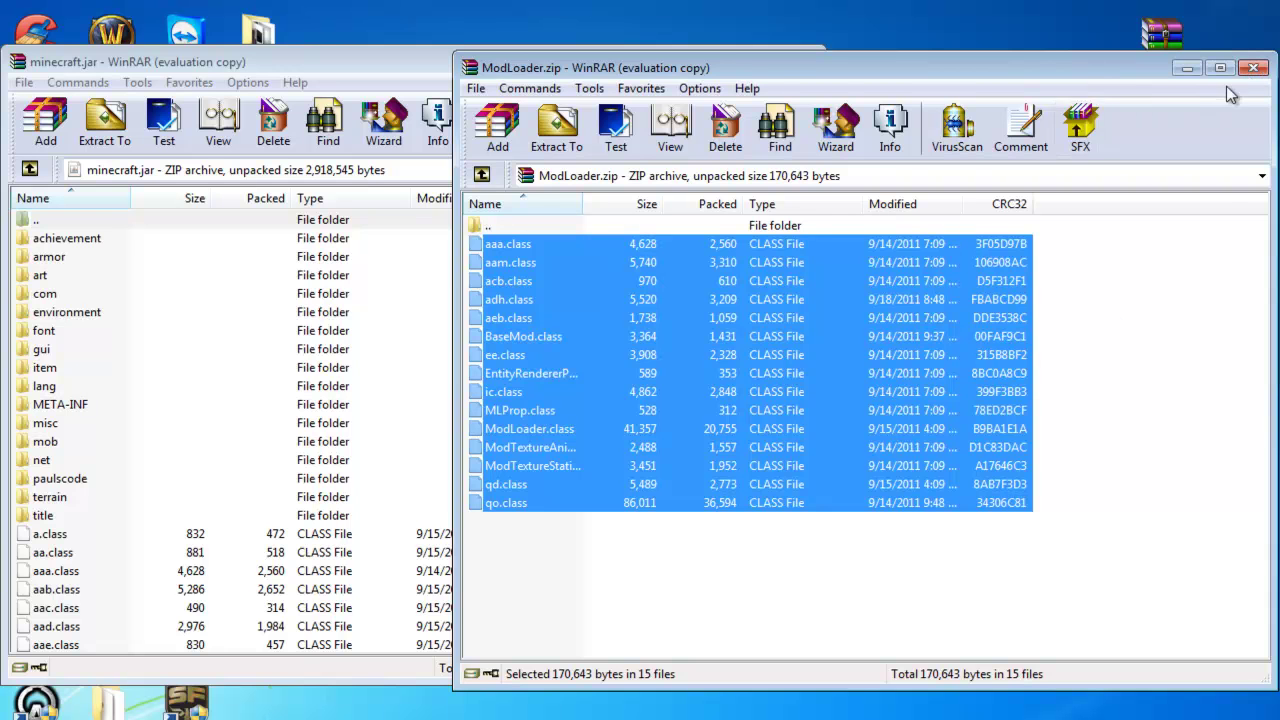
pyautogui.click(1253, 70)
# Open ModLoaderMp 1.8.1.zip and place its window beside minecraft.jar
pyautogui.doubleClick(1183, 149)
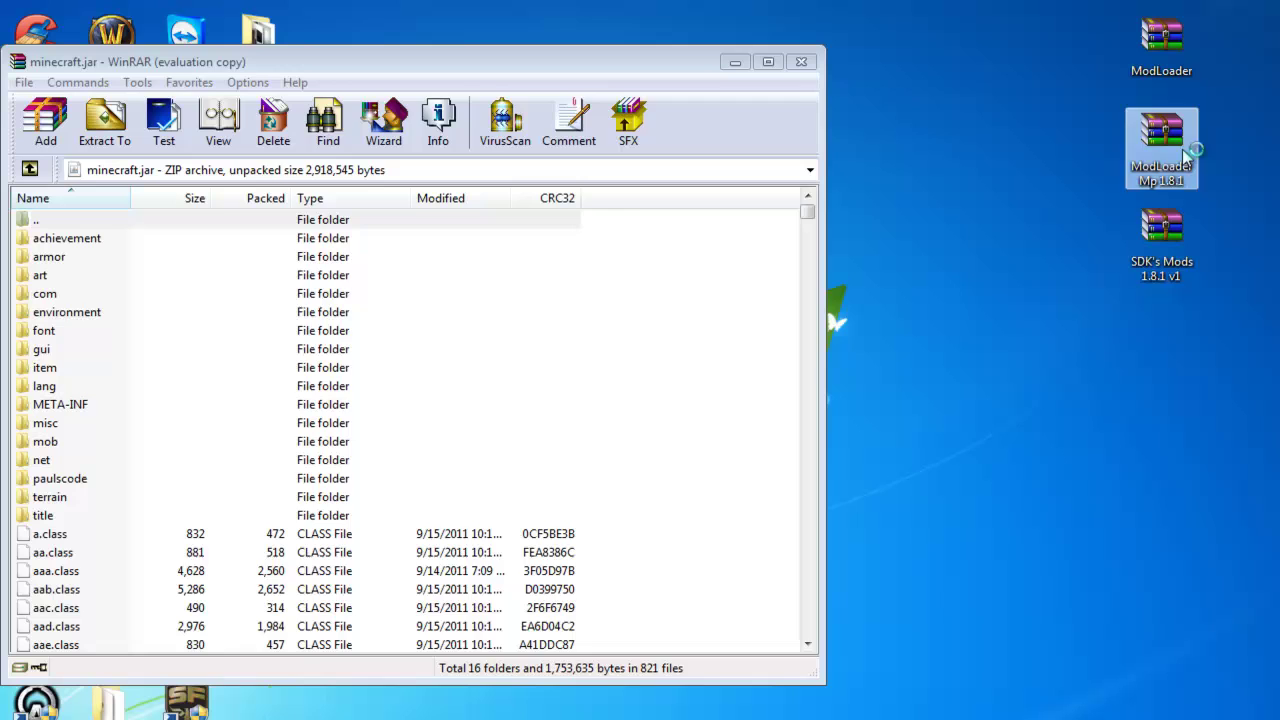
pyautogui.moveTo(745, 95); pyautogui.dragTo(1002, 92)
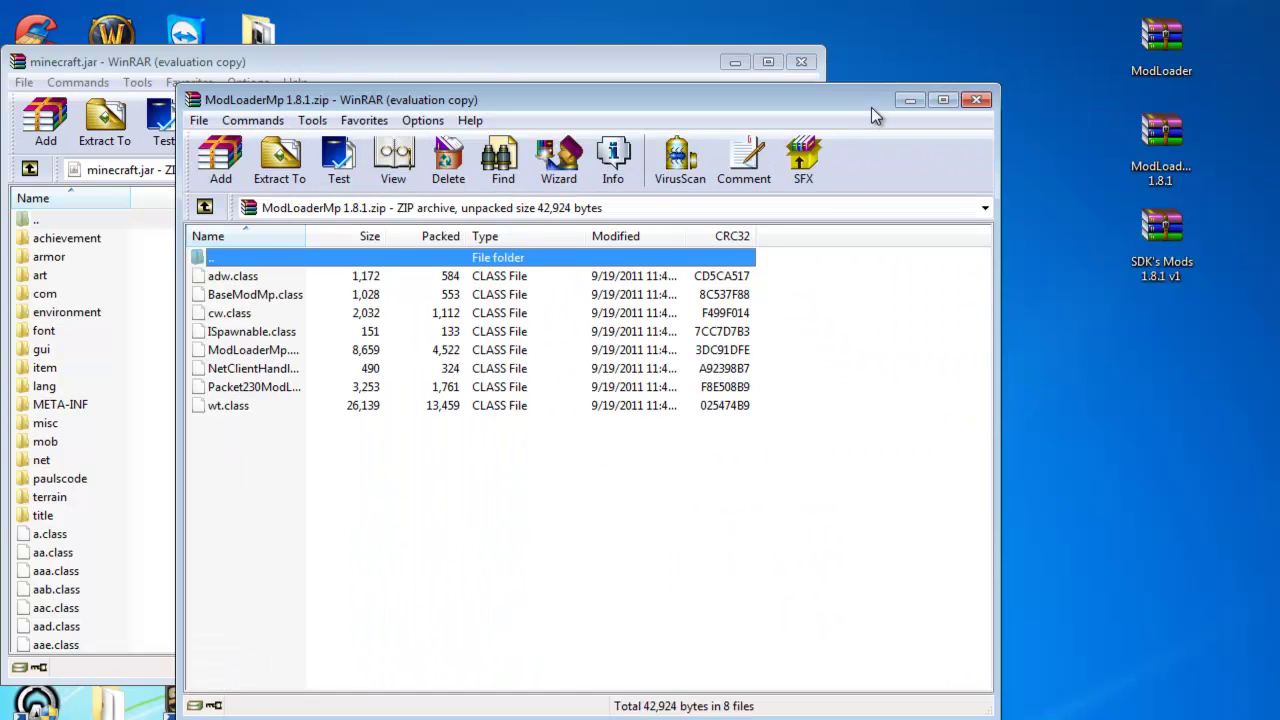
pyautogui.moveTo(871, 107); pyautogui.dragTo(1151, 85)
# Add the eight ModLoaderMp class files to minecraft.jar with Add and replace, then close that archive
pyautogui.moveTo(810, 405); pyautogui.dragTo(830, 263)
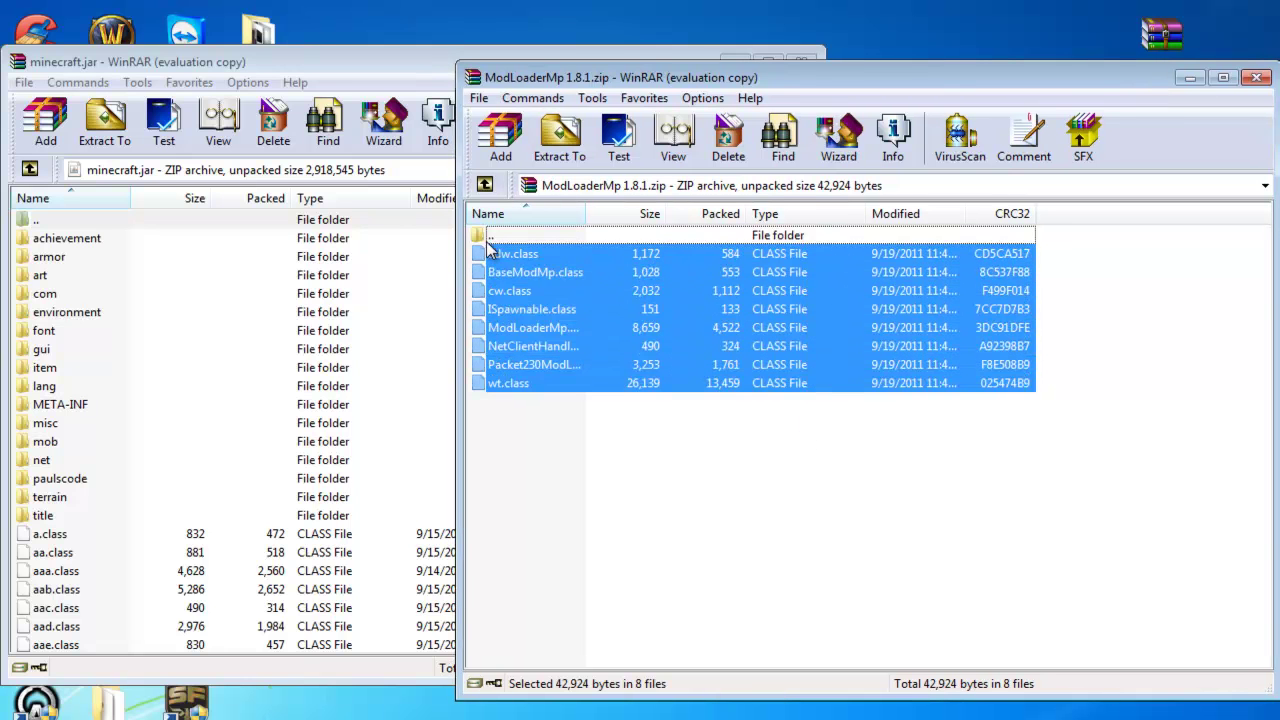
pyautogui.moveTo(549, 274); pyautogui.dragTo(157, 453)
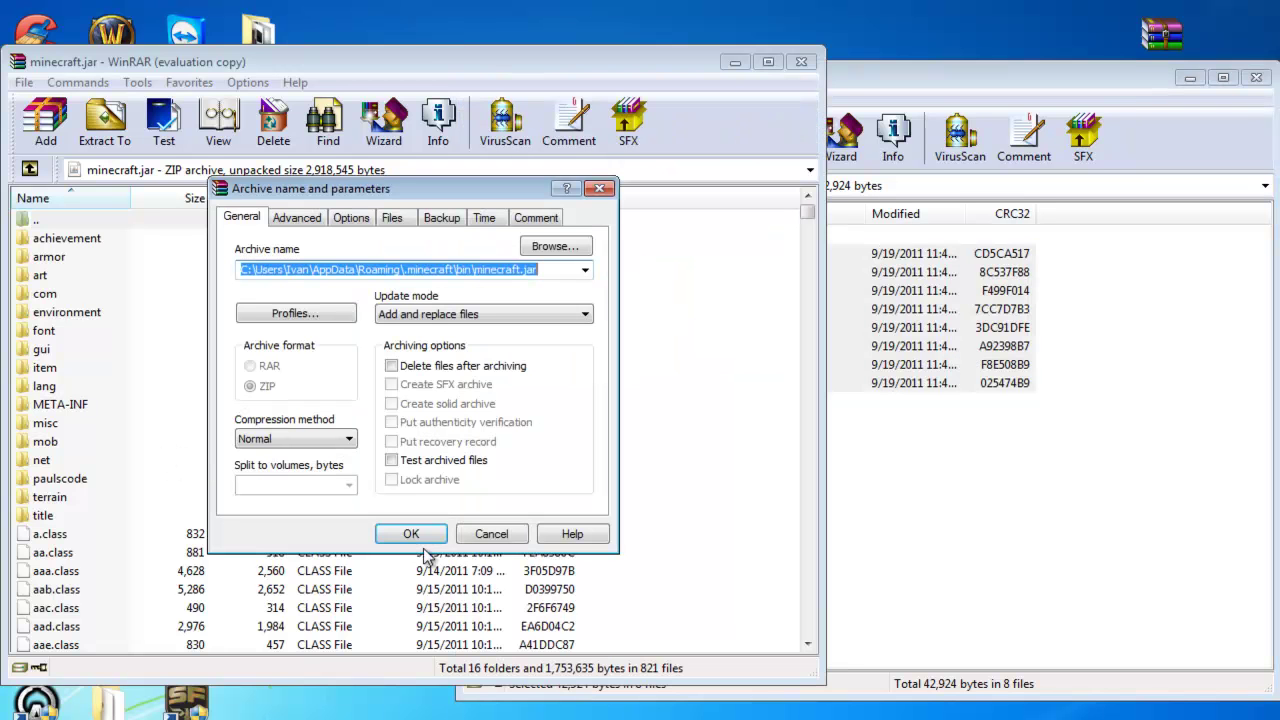
pyautogui.click(455, 316)
pyautogui.click(408, 532)
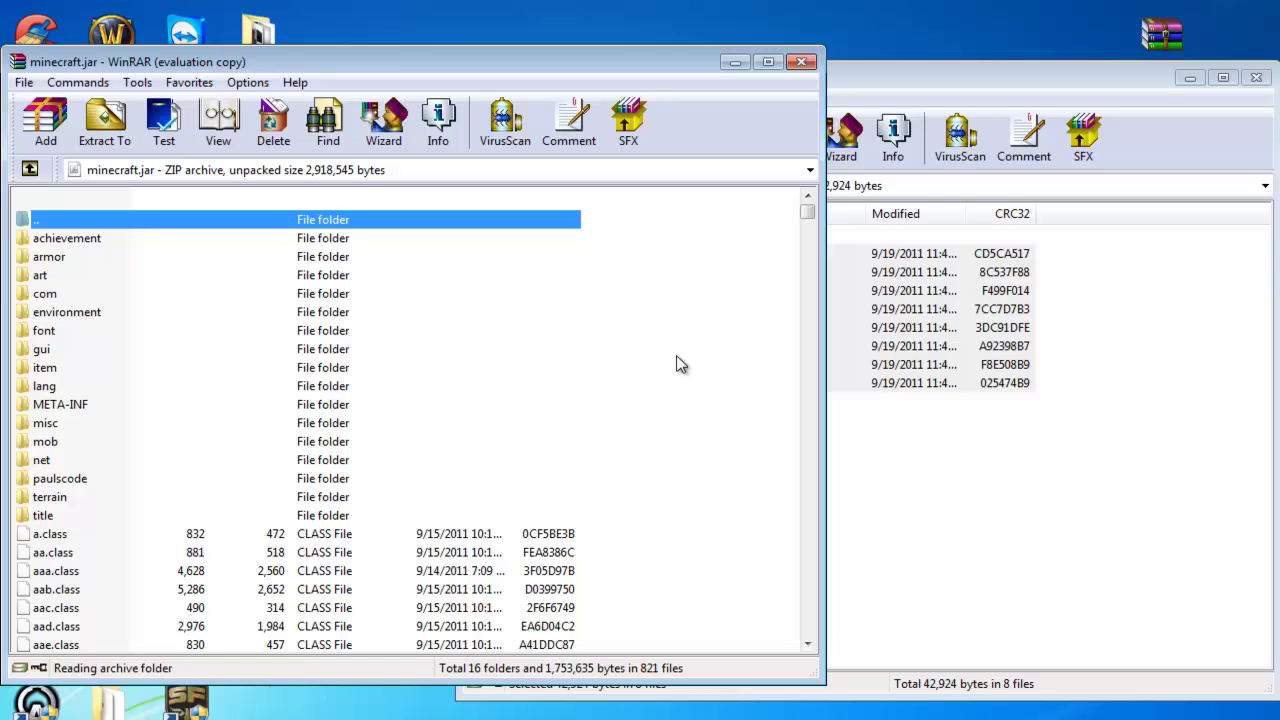
pyautogui.click(1262, 82)
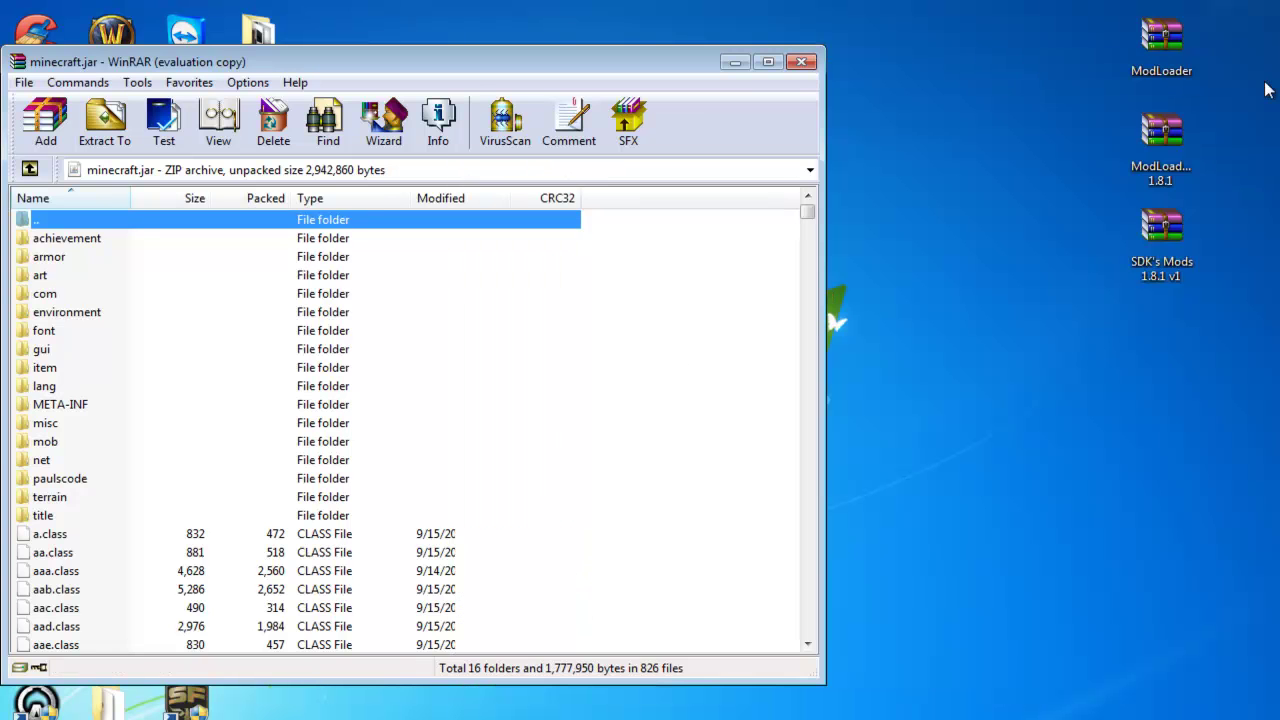
# Open SDK's Mods 1.8.1 v1.zip, dismiss the licence reminder, and enter its minecraft folder
pyautogui.doubleClick(1175, 277)
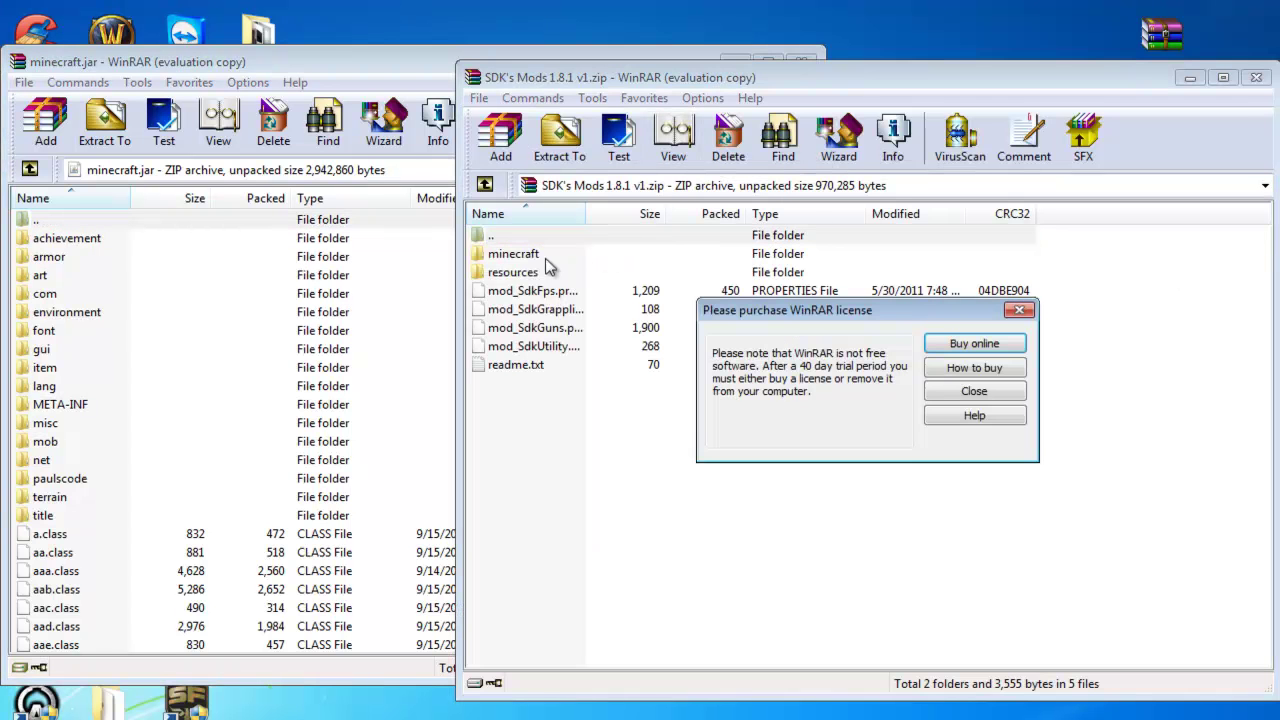
pyautogui.click(1018, 310)
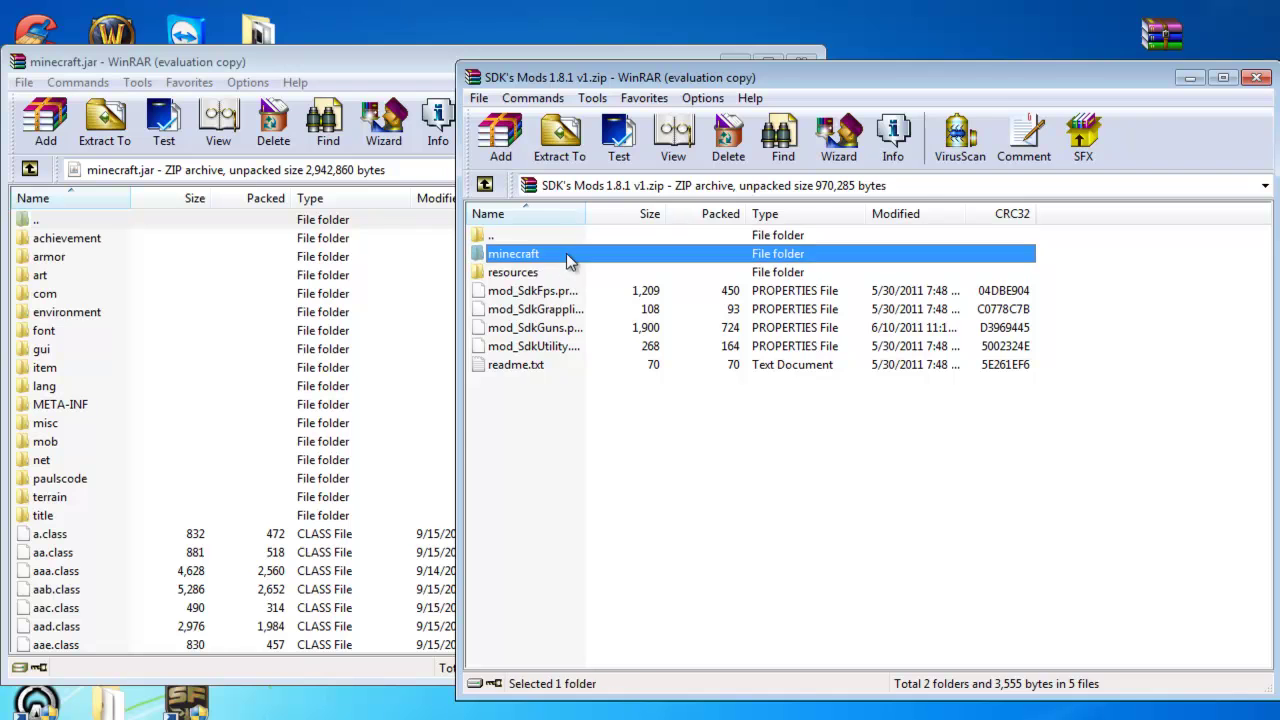
pyautogui.doubleClick(513, 254)
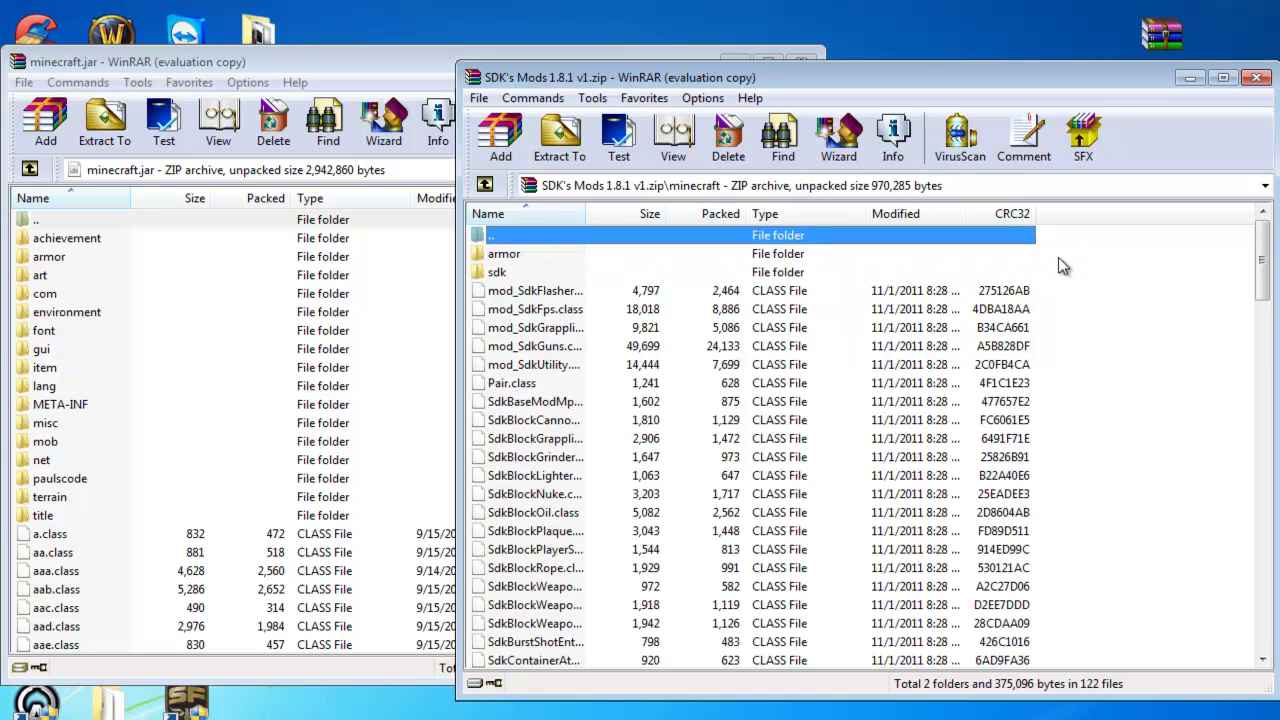
# Drag every item in the minecraft folder into minecraft.jar and confirm with OK
pyautogui.moveTo(1058, 257); pyautogui.dragTo(1012, 578)
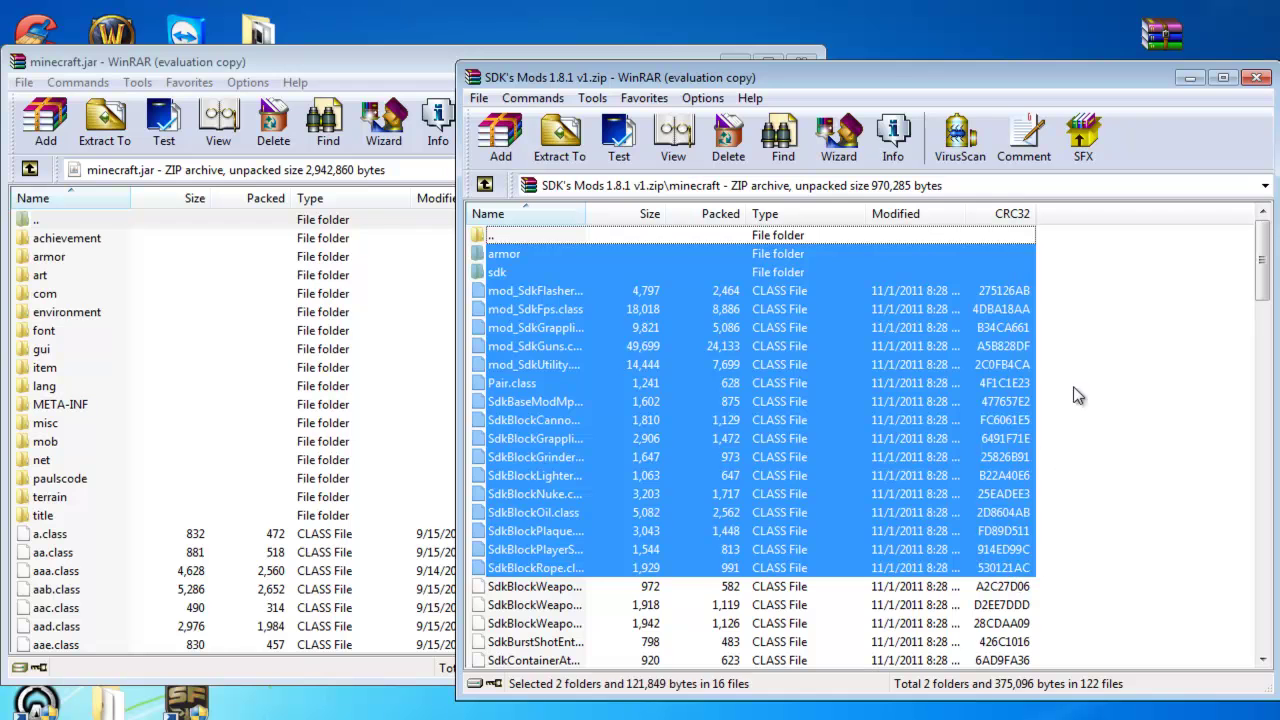
pyautogui.click(1072, 273)
pyautogui.moveTo(1062, 252); pyautogui.dragTo(1035, 707)
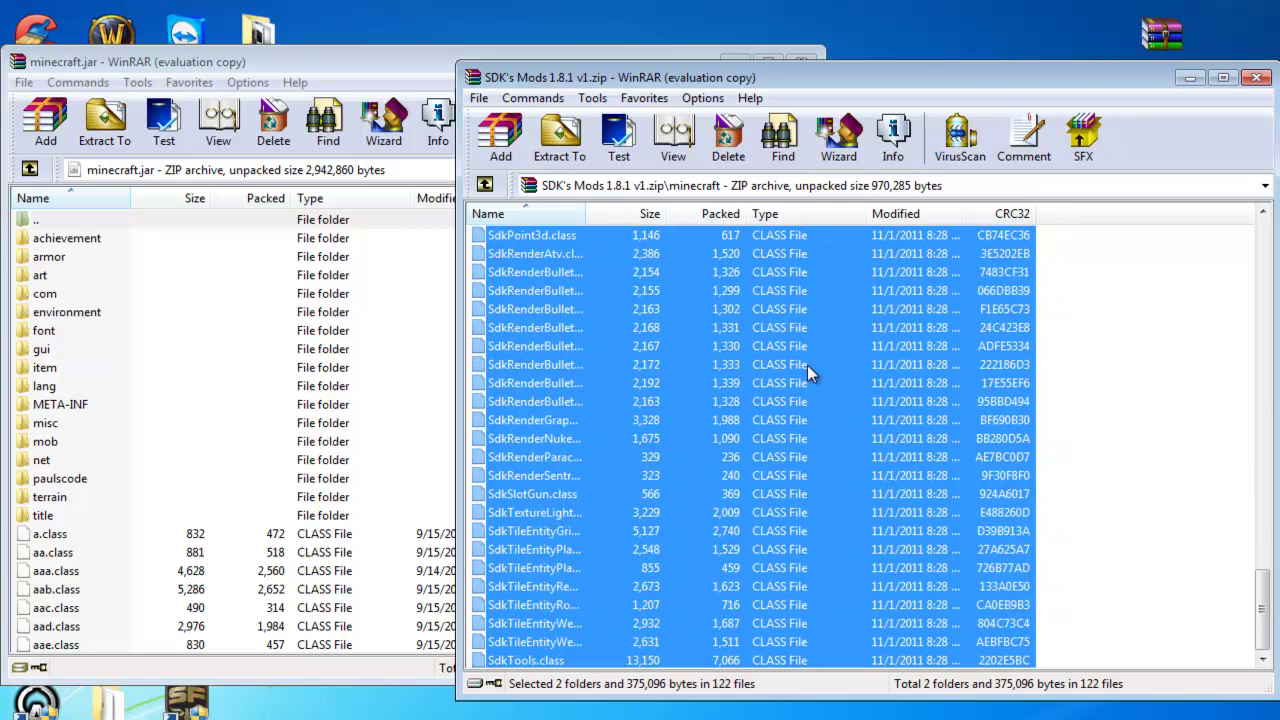
pyautogui.moveTo(807, 365); pyautogui.dragTo(249, 432)
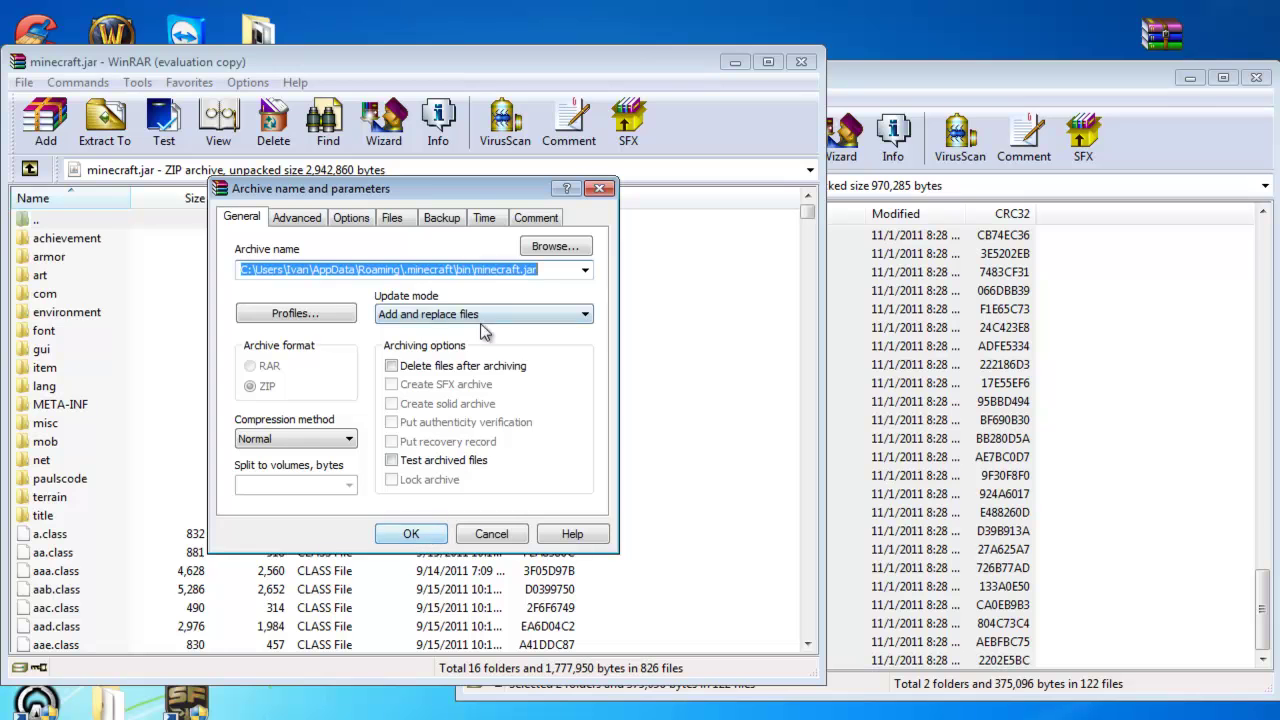
pyautogui.click(417, 534)
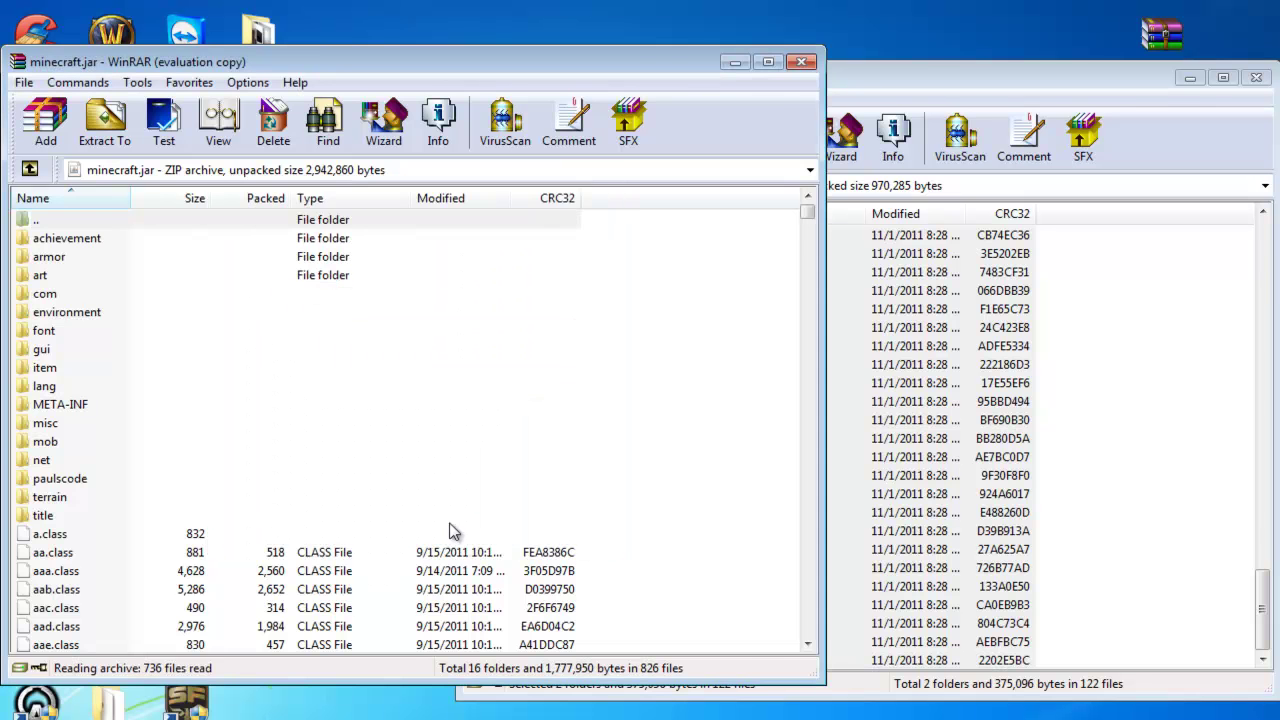
# Delete the META-INF folder from minecraft.jar via the Delete toolbar button, confirming with Yes
pyautogui.click(1127, 83)
pyautogui.click(413, 70)
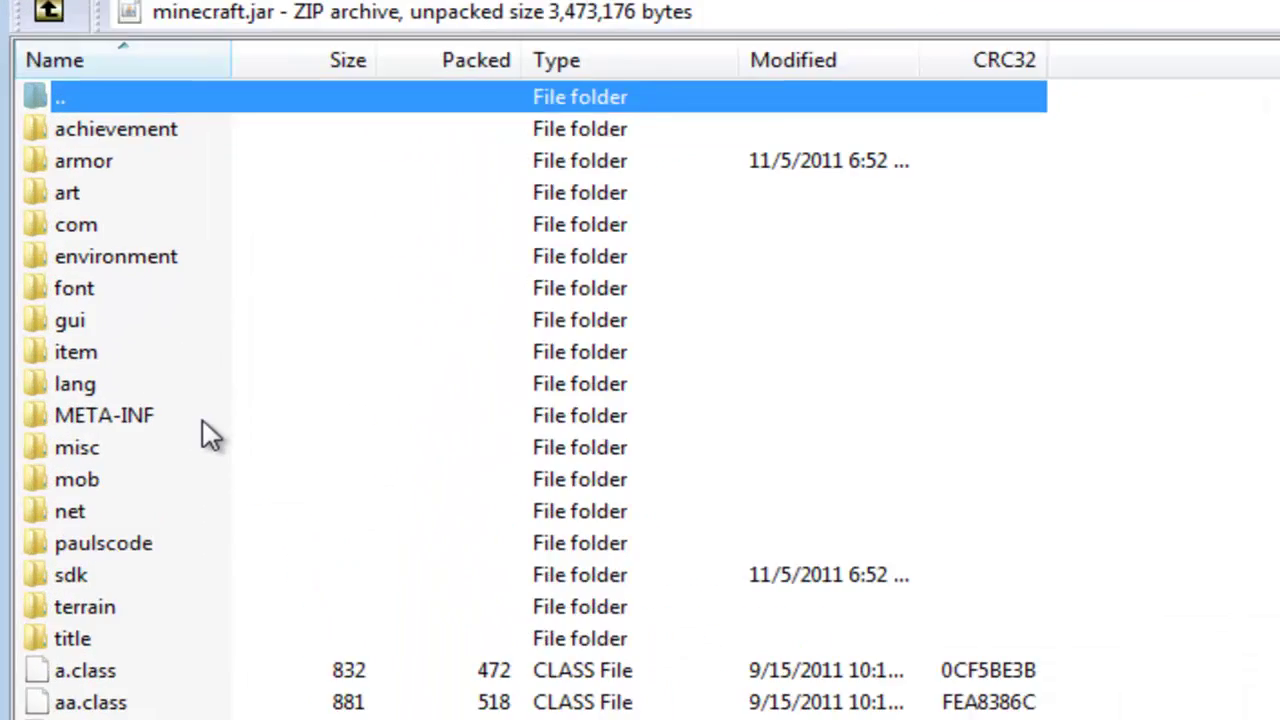
pyautogui.click(117, 407)
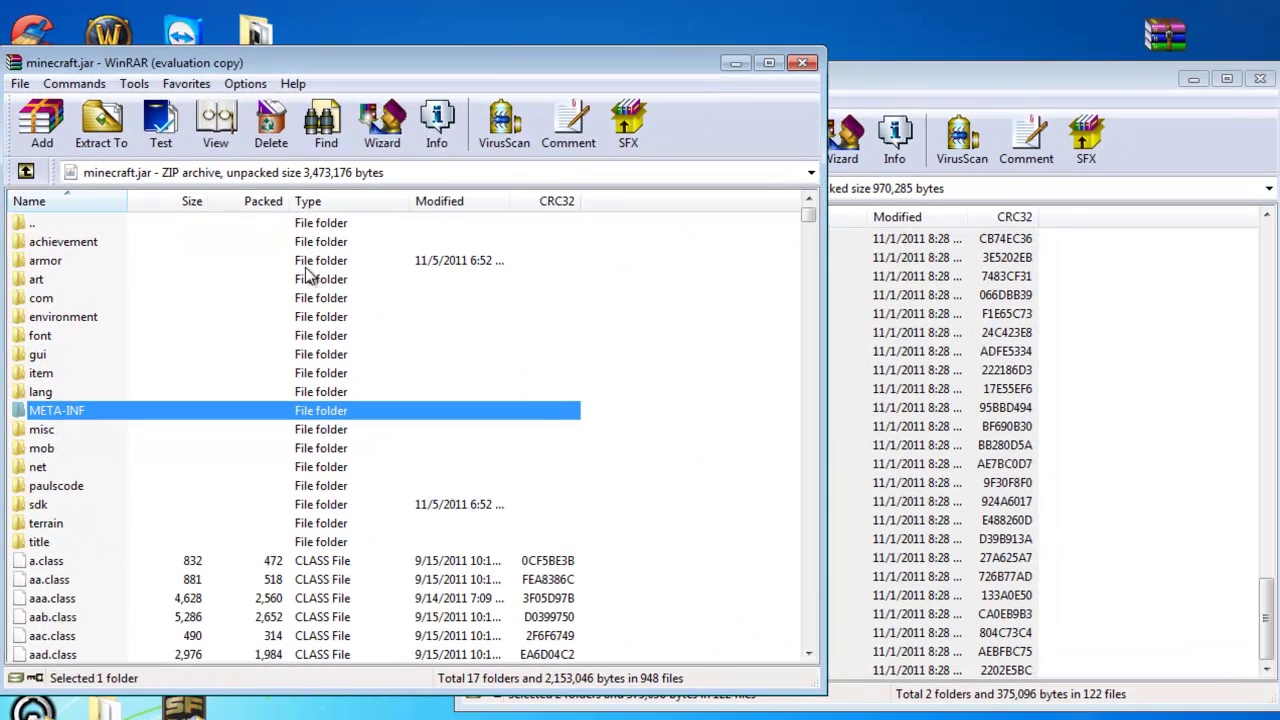
pyautogui.click(271, 140)
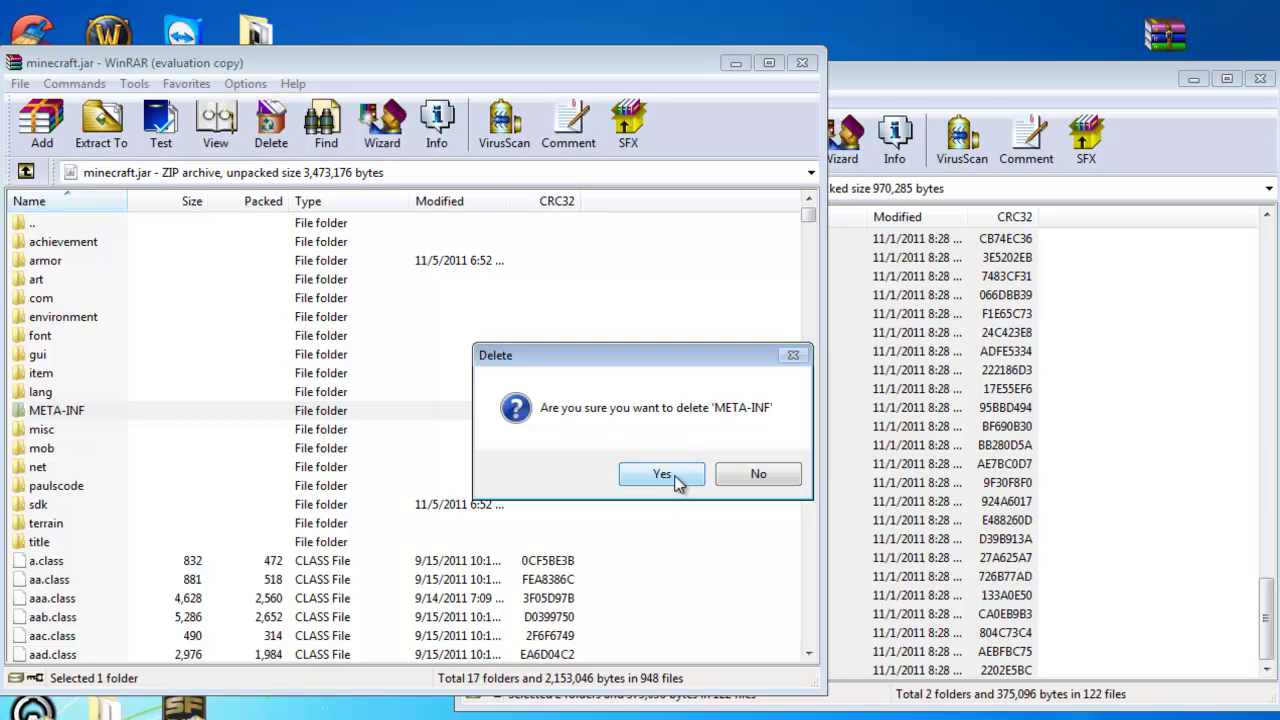
pyautogui.click(677, 482)
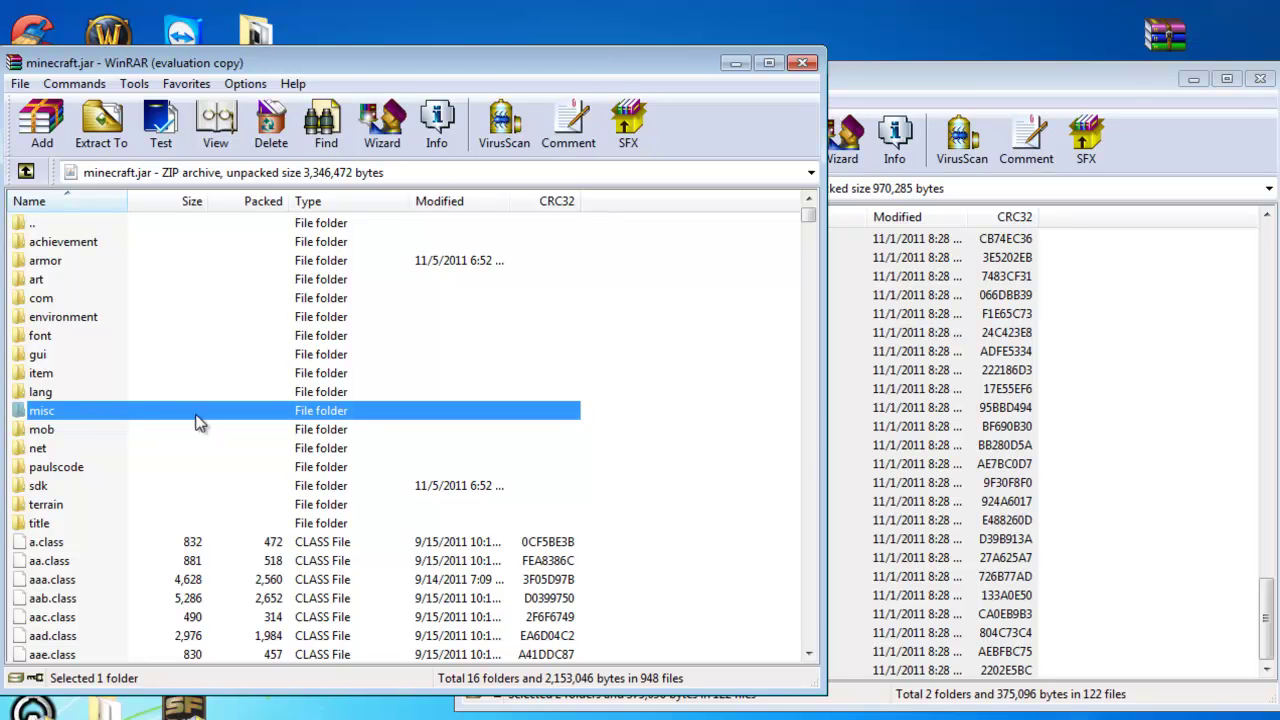
# Go up to the SDK's Mods archive root and select its resources folder
pyautogui.click(965, 81)
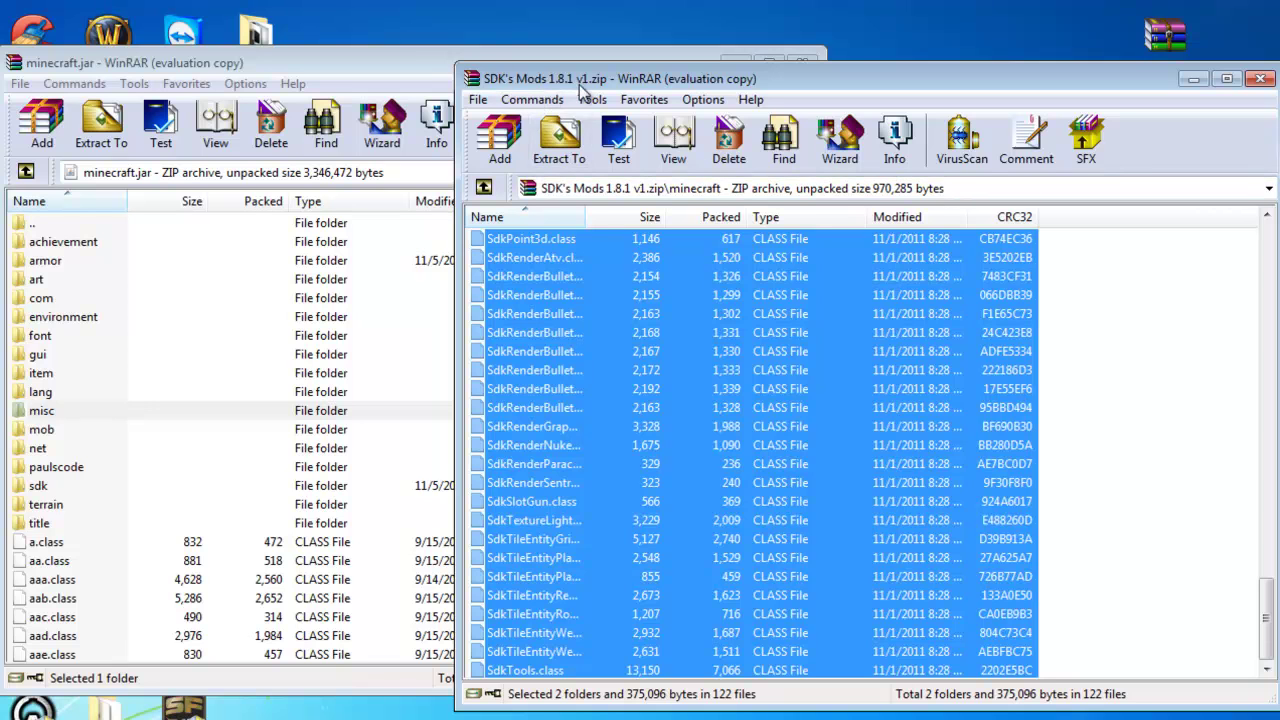
pyautogui.click(483, 189)
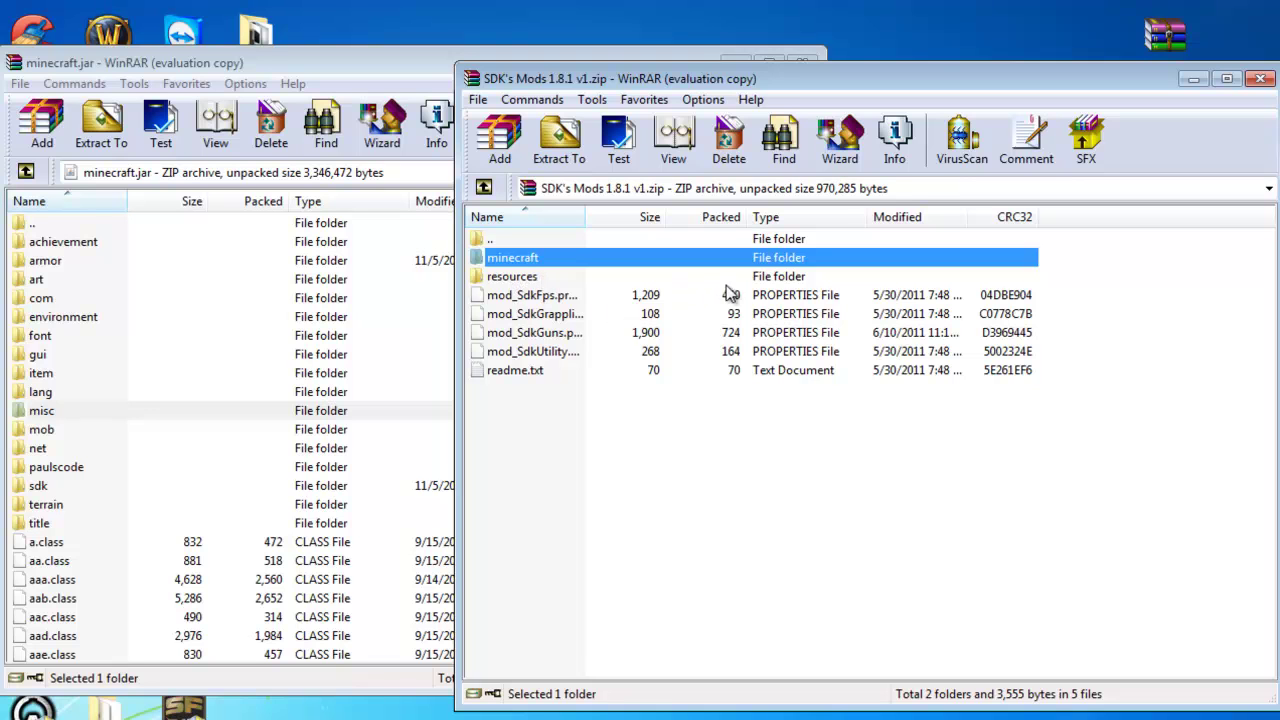
pyautogui.click(522, 280)
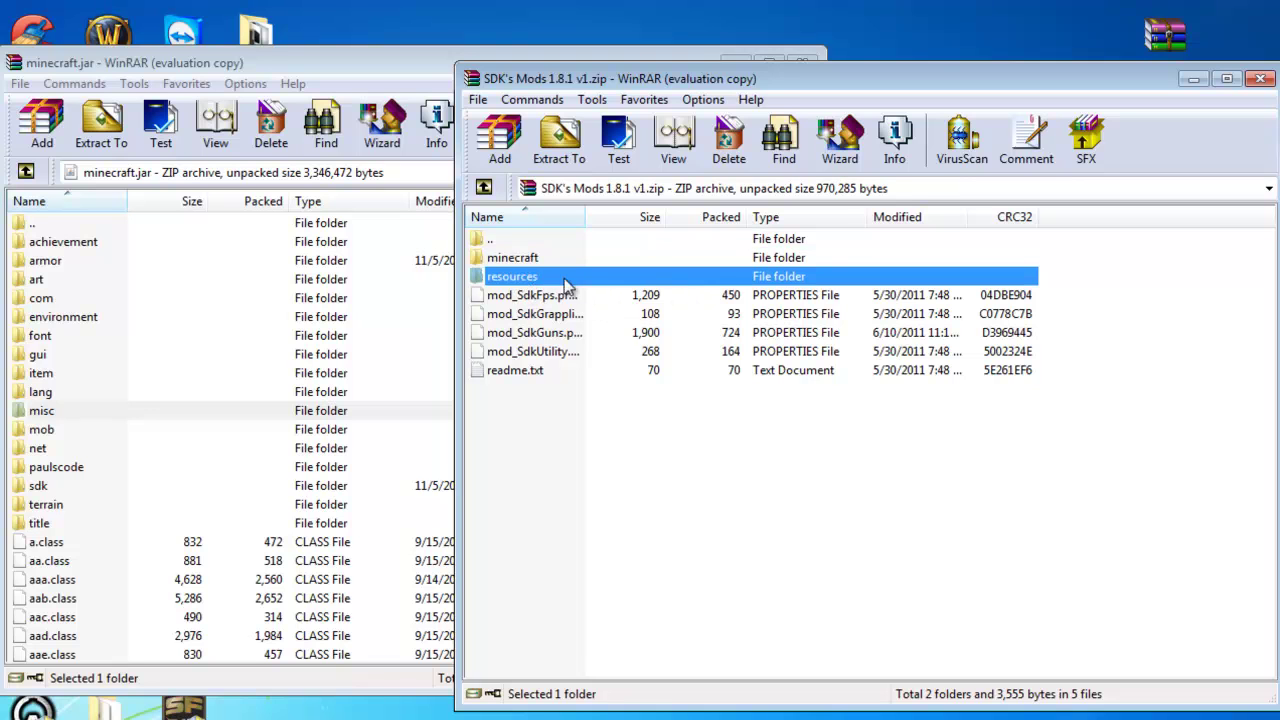
pyautogui.click(471, 62)
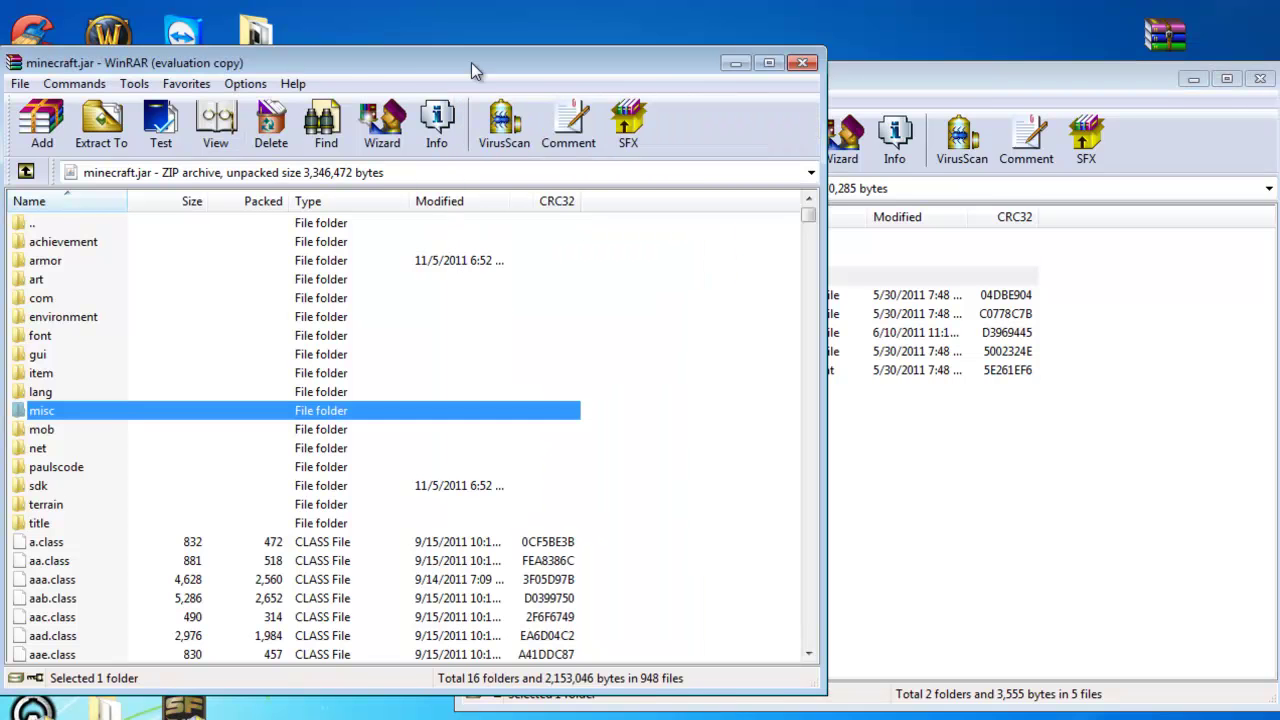
# Close the minecraft.jar archive and the Explorer bin folder window
pyautogui.click(799, 66)
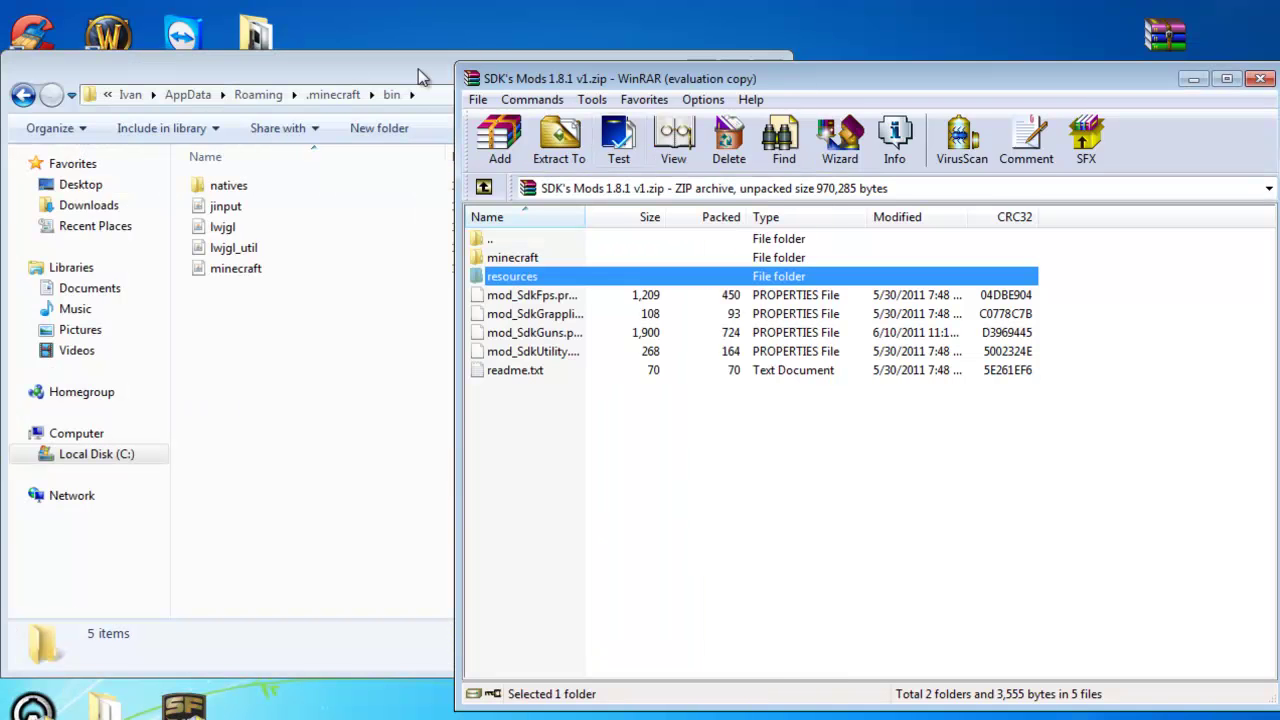
pyautogui.click(327, 71)
pyautogui.click(24, 96)
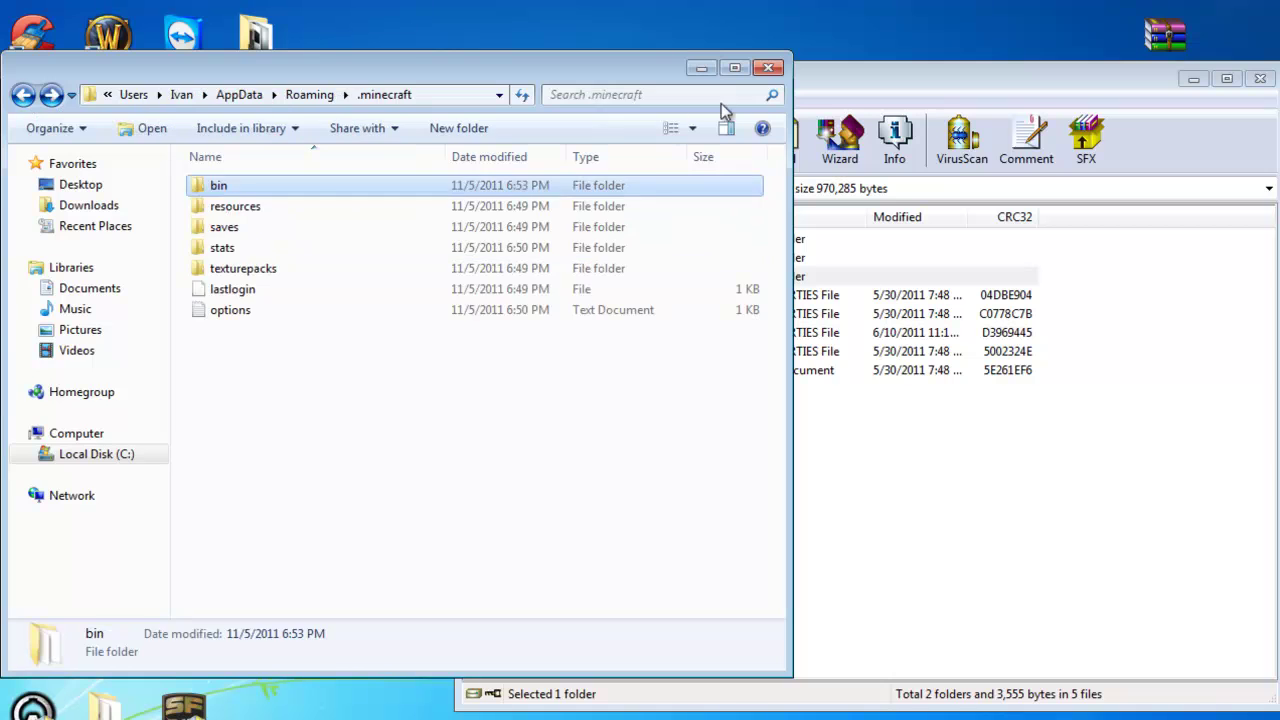
pyautogui.click(768, 67)
# Open the .minecraft\resources folder in Explorer through a %appdata% search
pyautogui.press('super')
pyautogui.write('%')
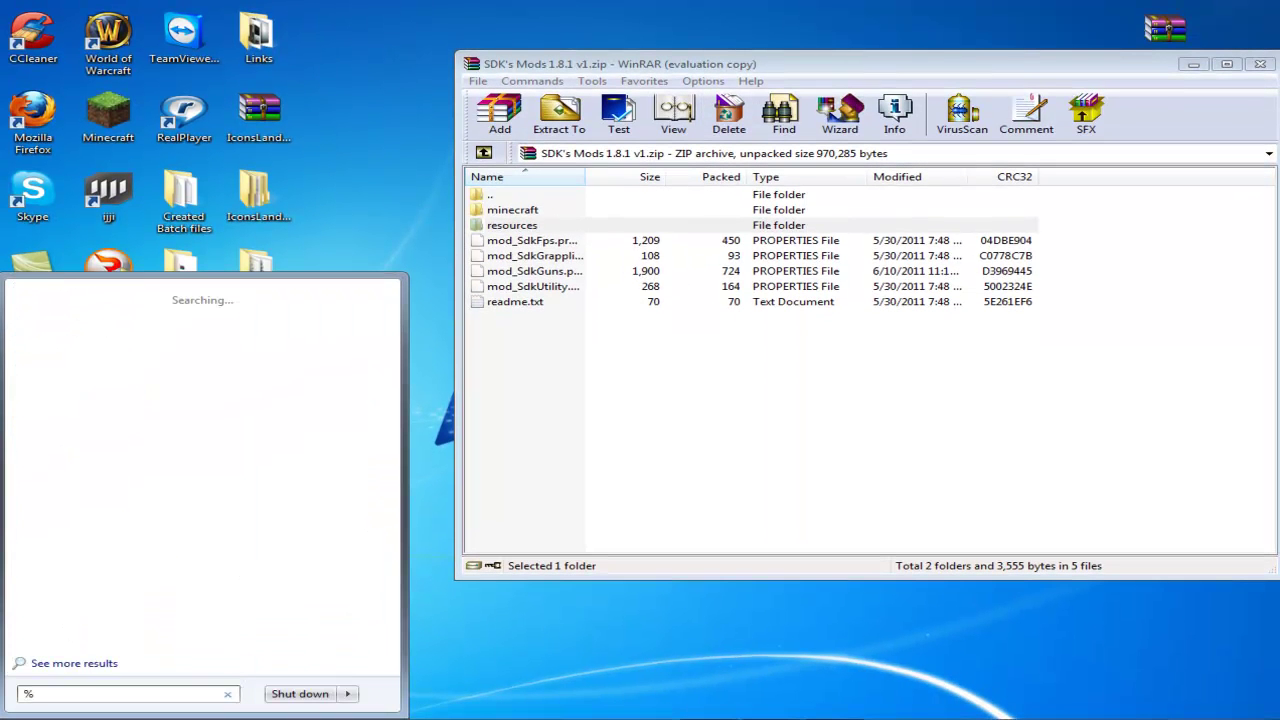
pyautogui.write('appdata%')
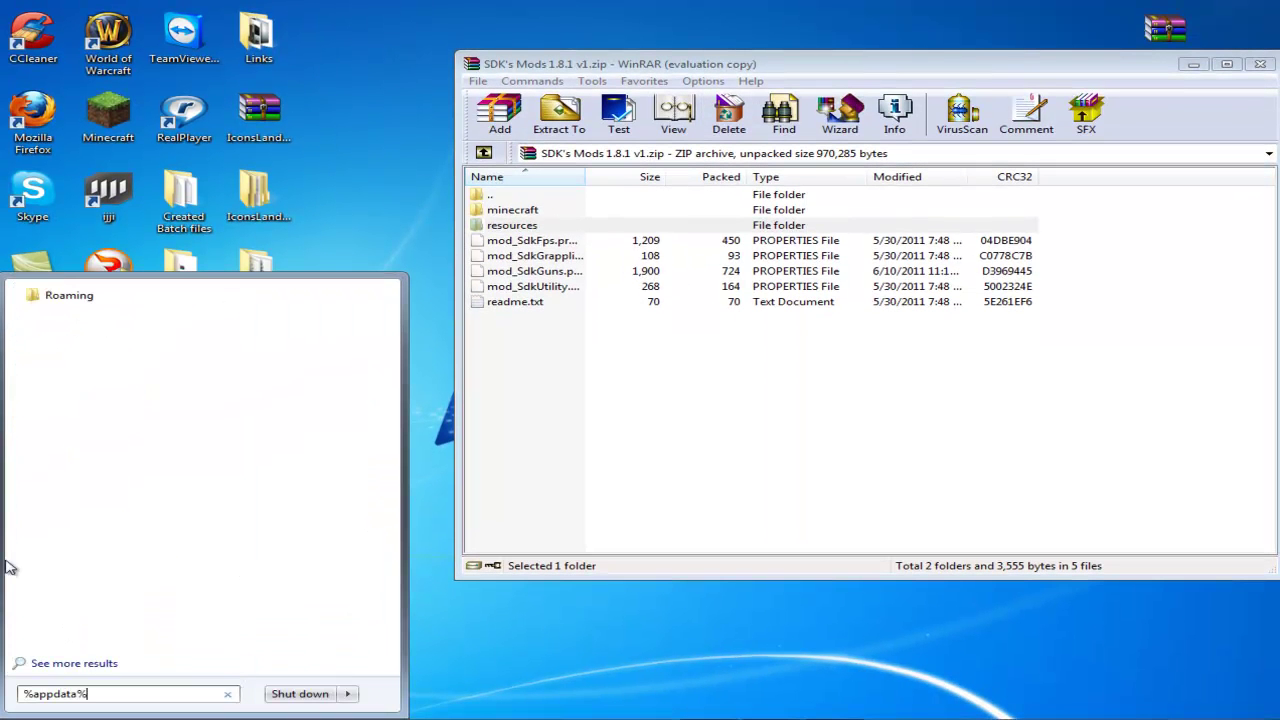
pyautogui.click(73, 312)
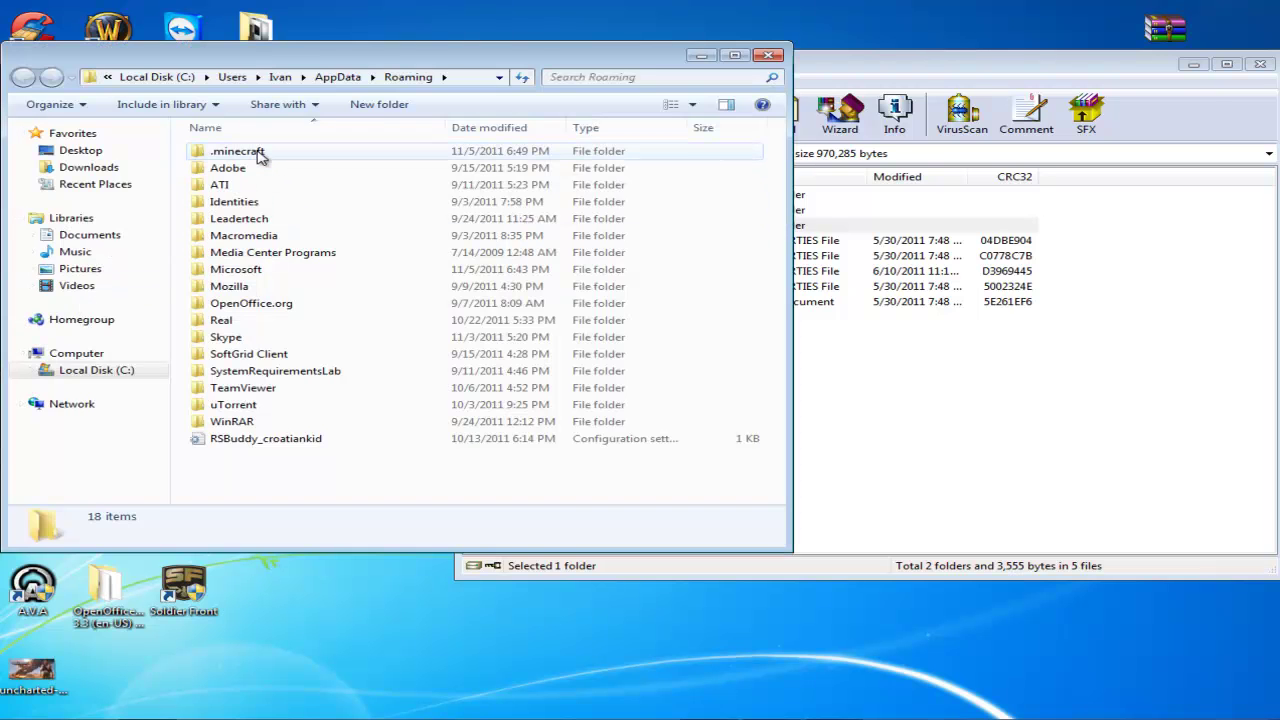
pyautogui.doubleClick(240, 151)
pyautogui.doubleClick(250, 168)
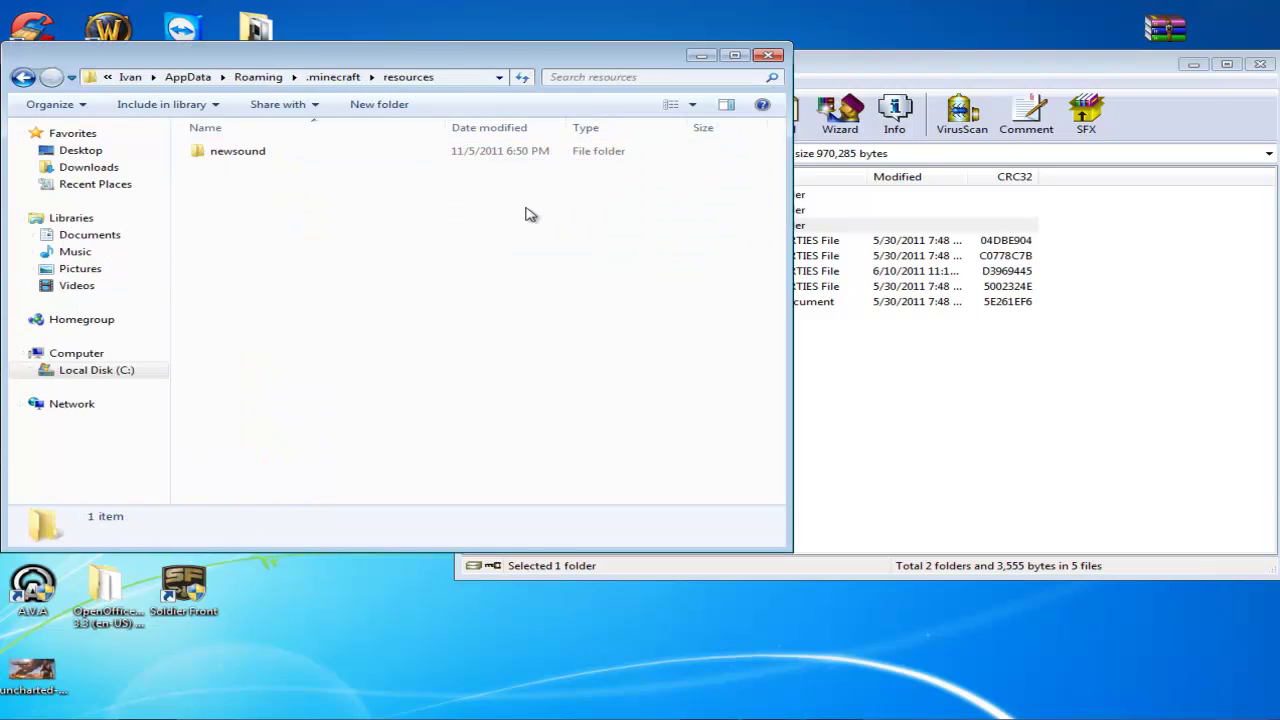
# Drag the archive's resources\sdk folder into .minecraft\resources
pyautogui.click(918, 86)
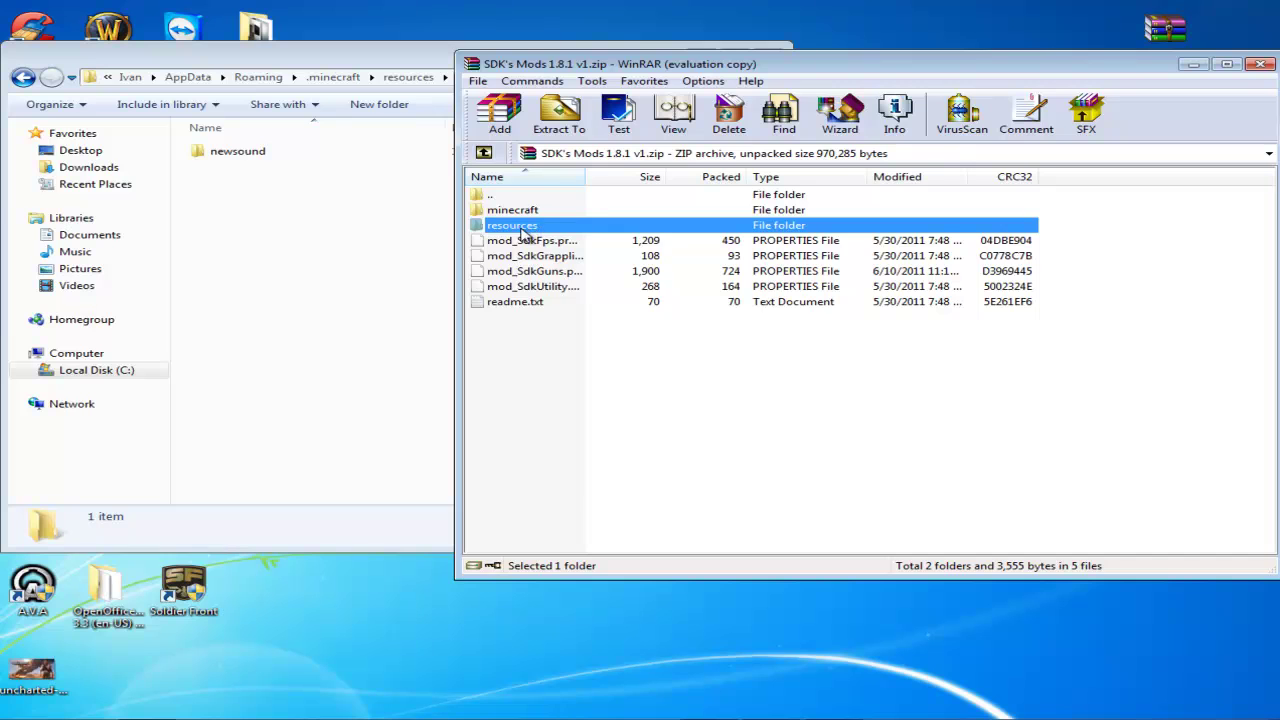
pyautogui.doubleClick(521, 228)
pyautogui.moveTo(520, 212); pyautogui.dragTo(240, 194)
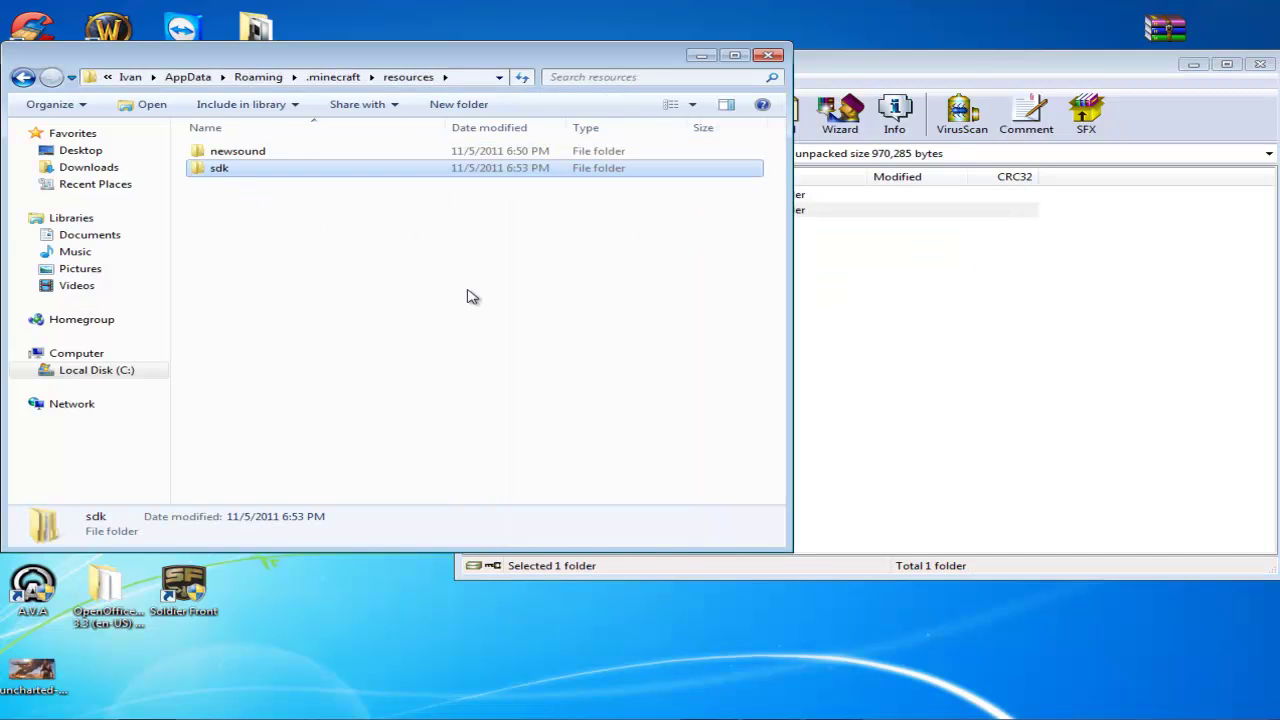
pyautogui.click(922, 318)
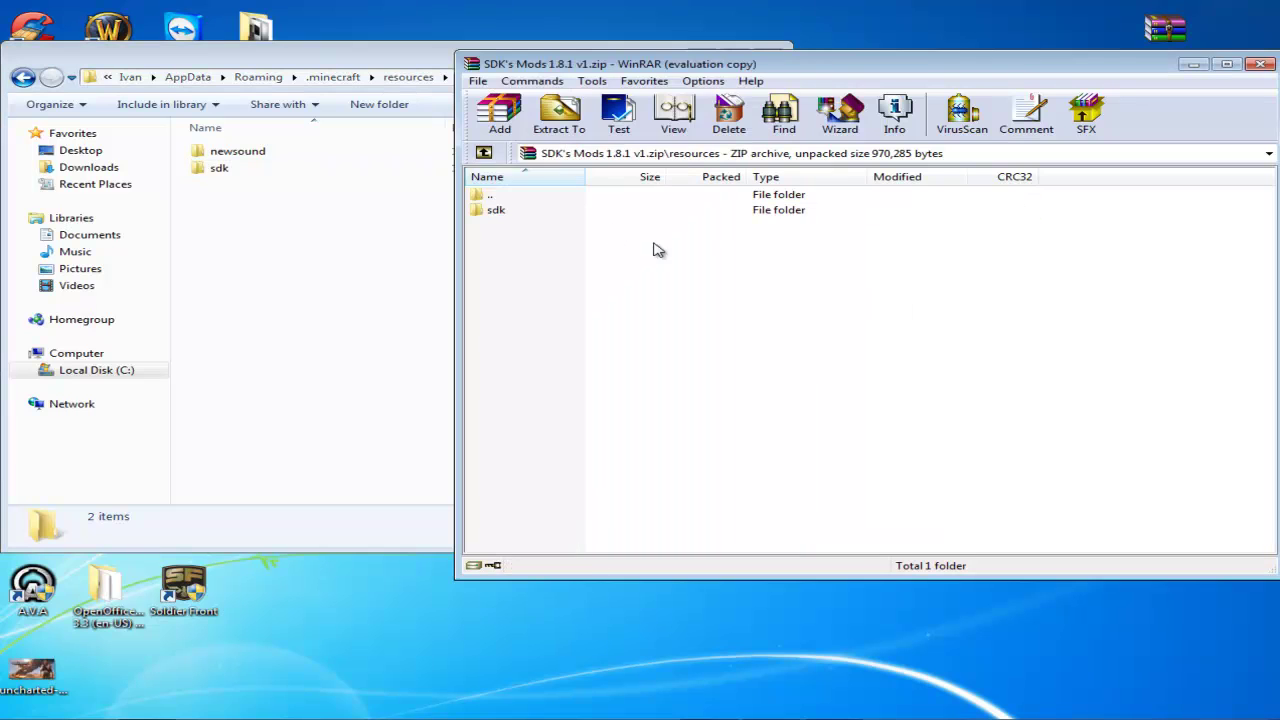
# Return the archive to its top level and open the .minecraft folder in Explorer
pyautogui.click(484, 155)
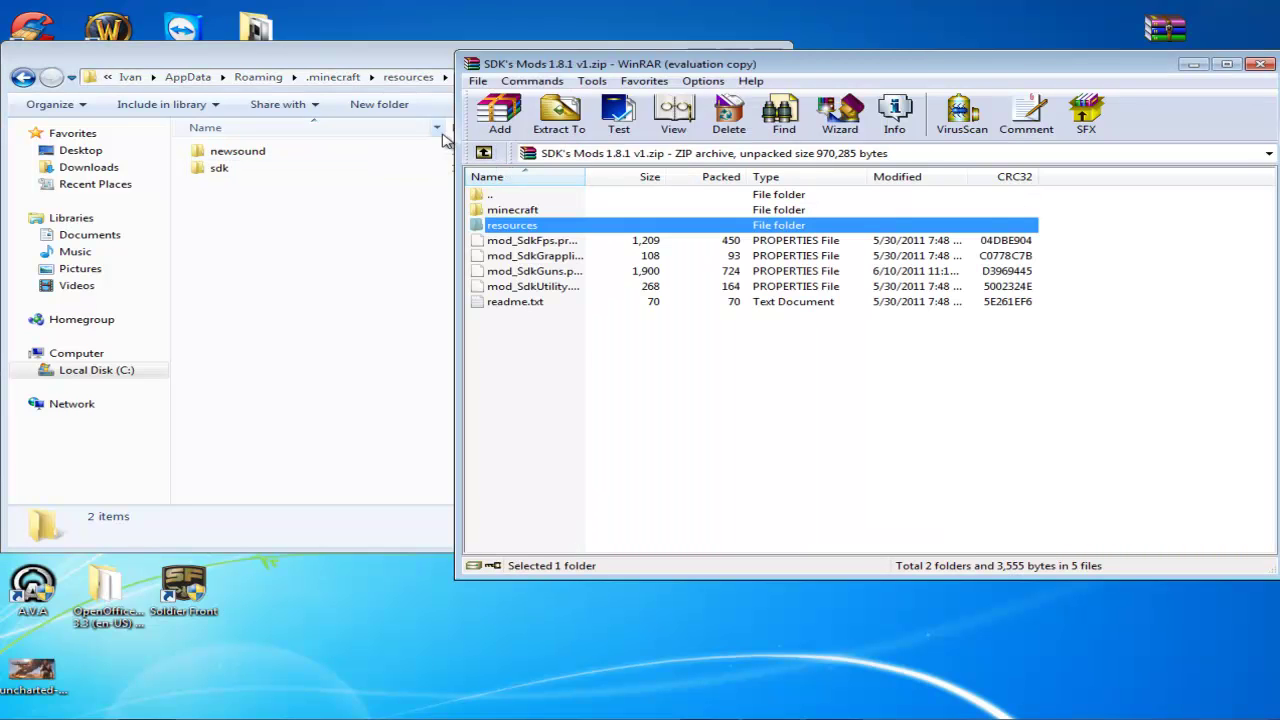
pyautogui.click(20, 78)
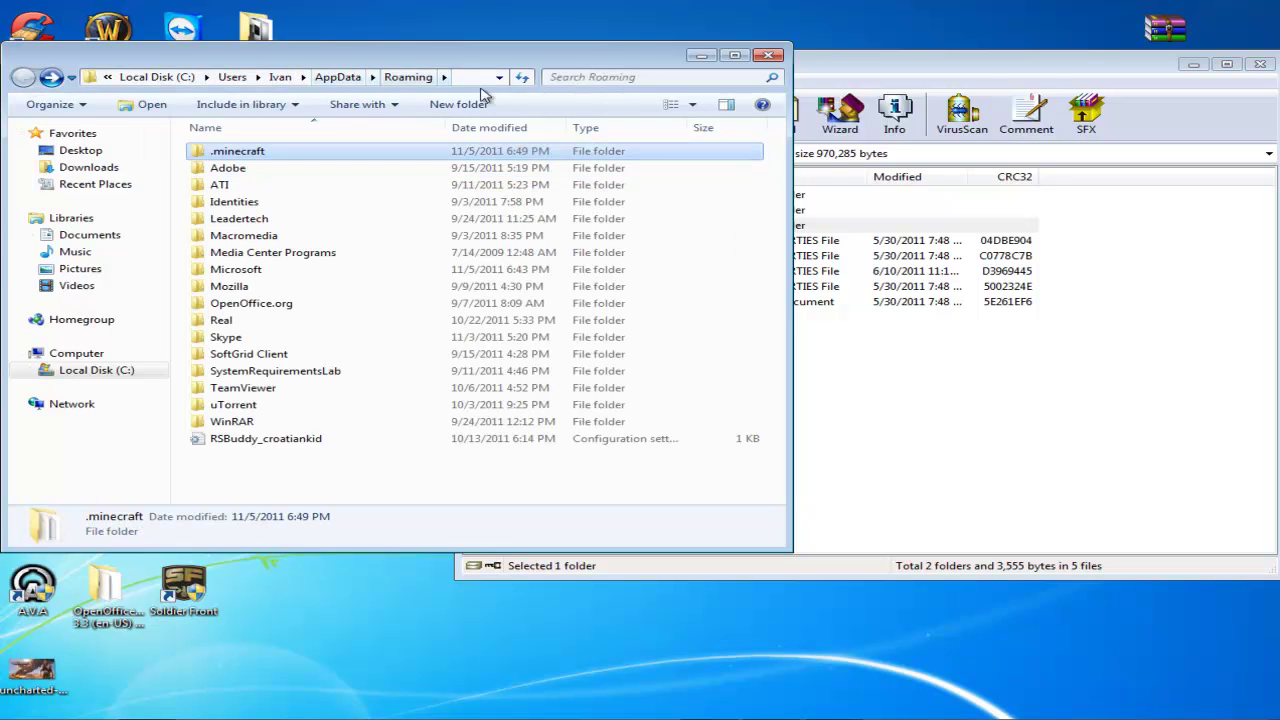
pyautogui.doubleClick(248, 155)
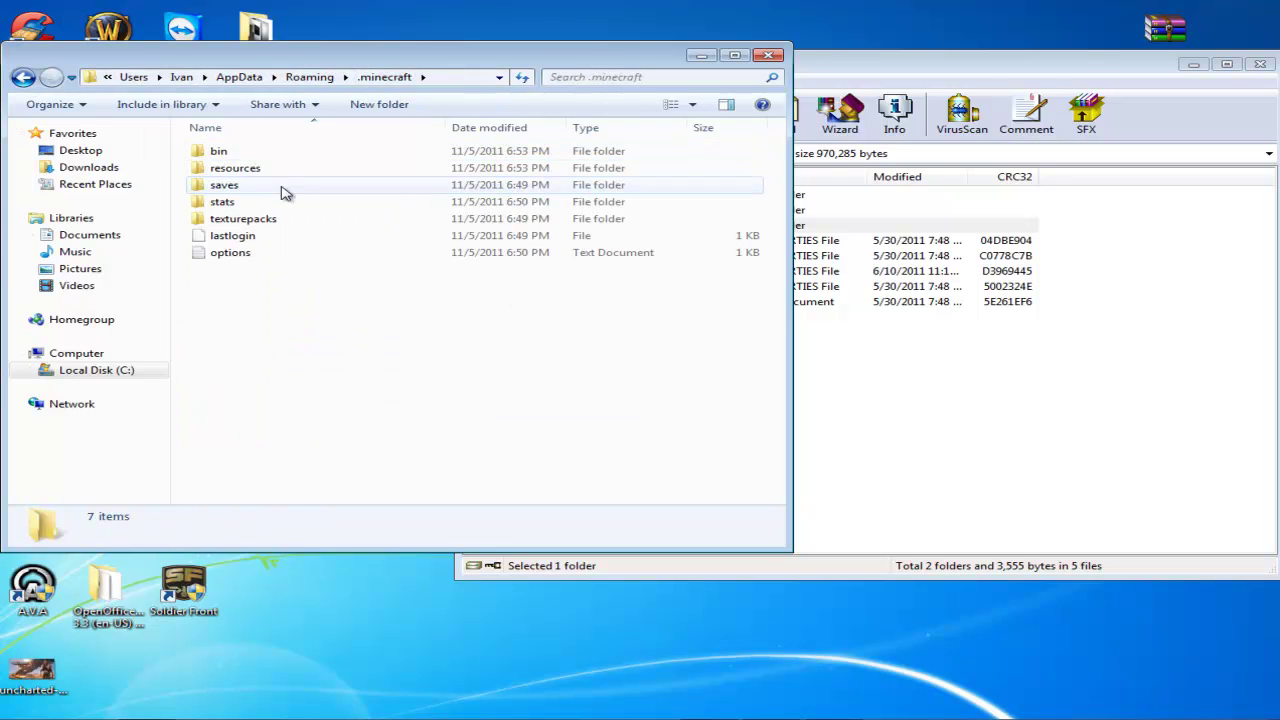
# Copy the four mod_Sdk properties files (Fps, GrapplingHook, Guns, Utility) into .minecraft and check the bin folder
pyautogui.click(910, 380)
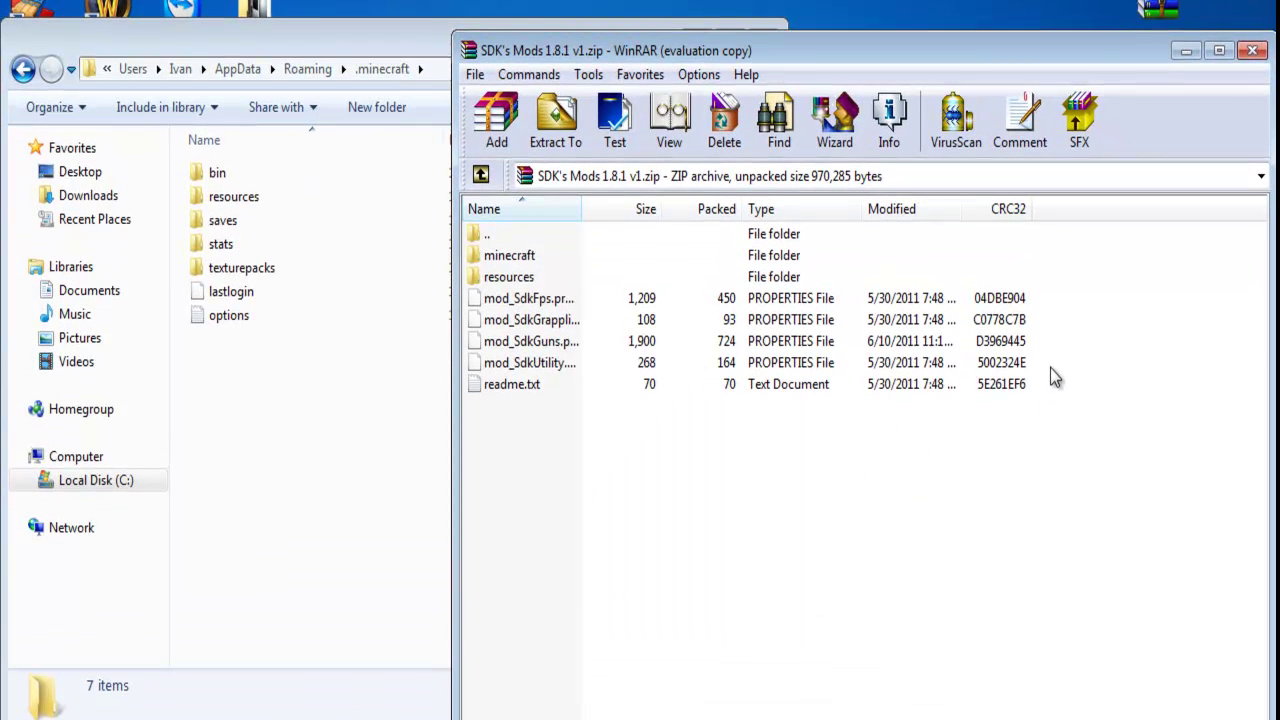
pyautogui.moveTo(1051, 370); pyautogui.dragTo(990, 300)
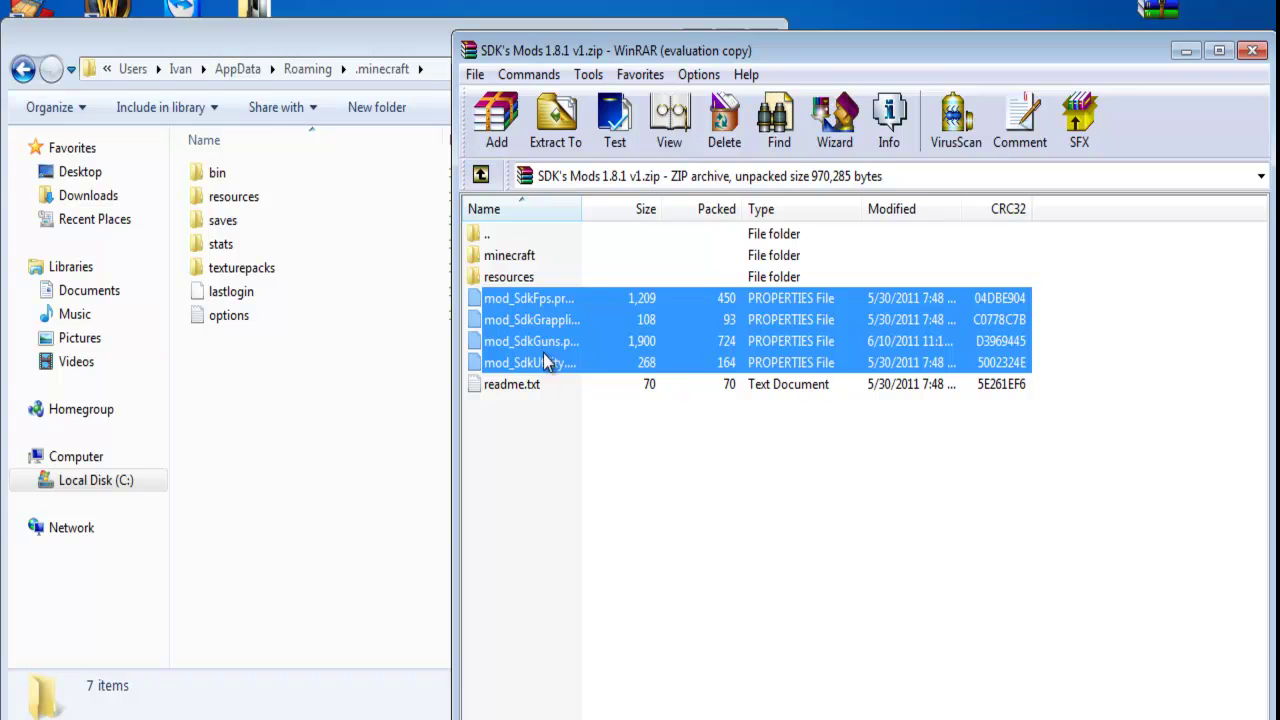
pyautogui.moveTo(672, 312); pyautogui.dragTo(367, 450)
pyautogui.moveTo(235, 397); pyautogui.dragTo(235, 397)
pyautogui.click(292, 481)
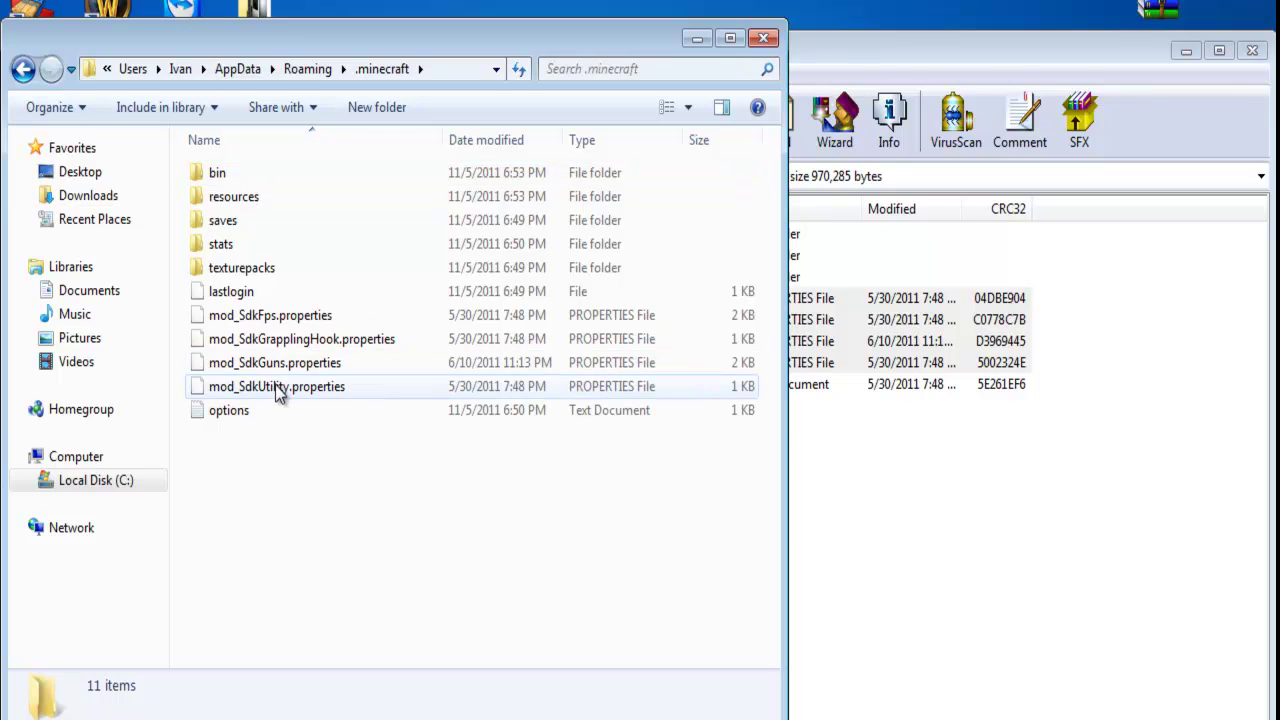
pyautogui.doubleClick(237, 177)
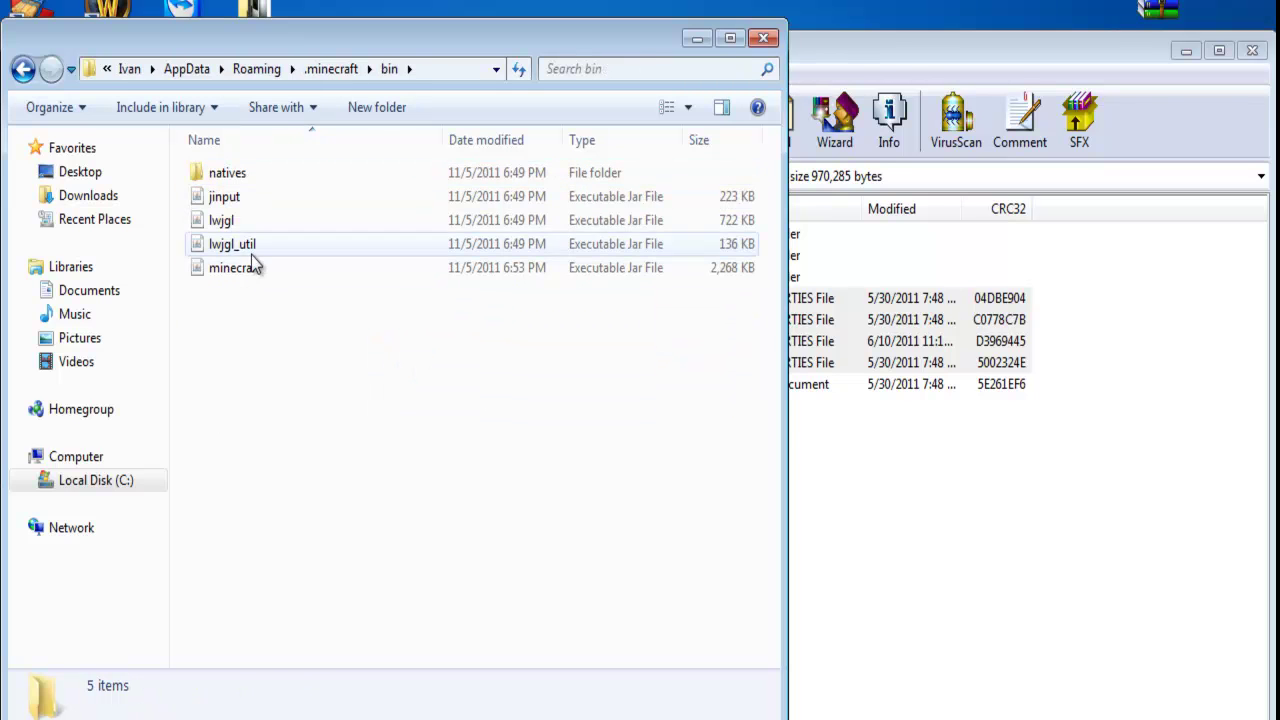
pyautogui.click(22, 69)
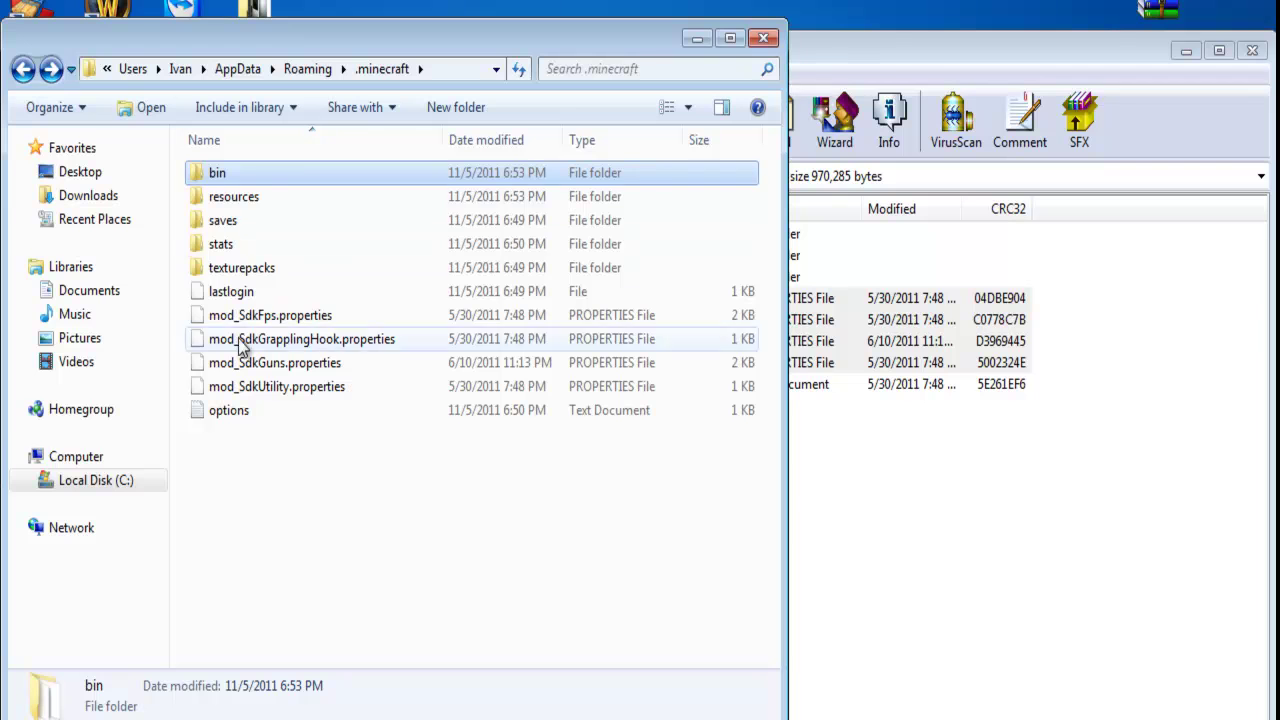
# Close the .minecraft window and the mod archive, then run Minecraft from the desktop icon
pyautogui.click(763, 40)
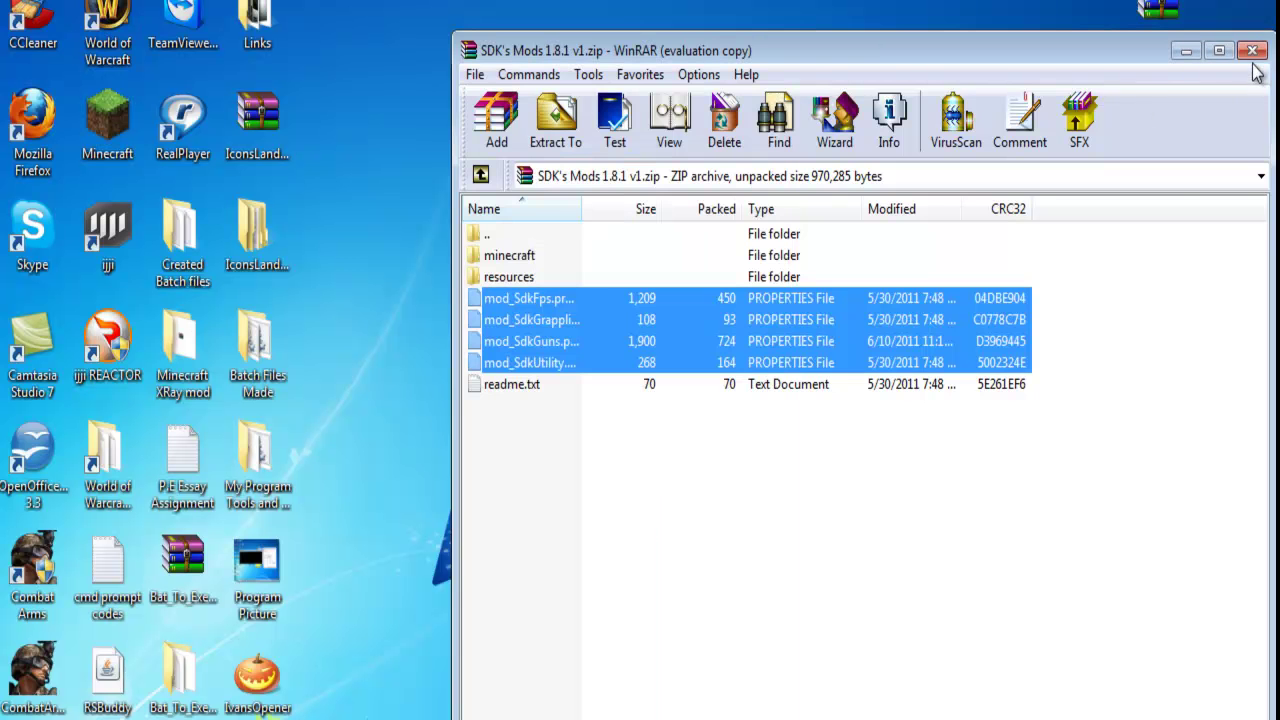
pyautogui.click(1252, 50)
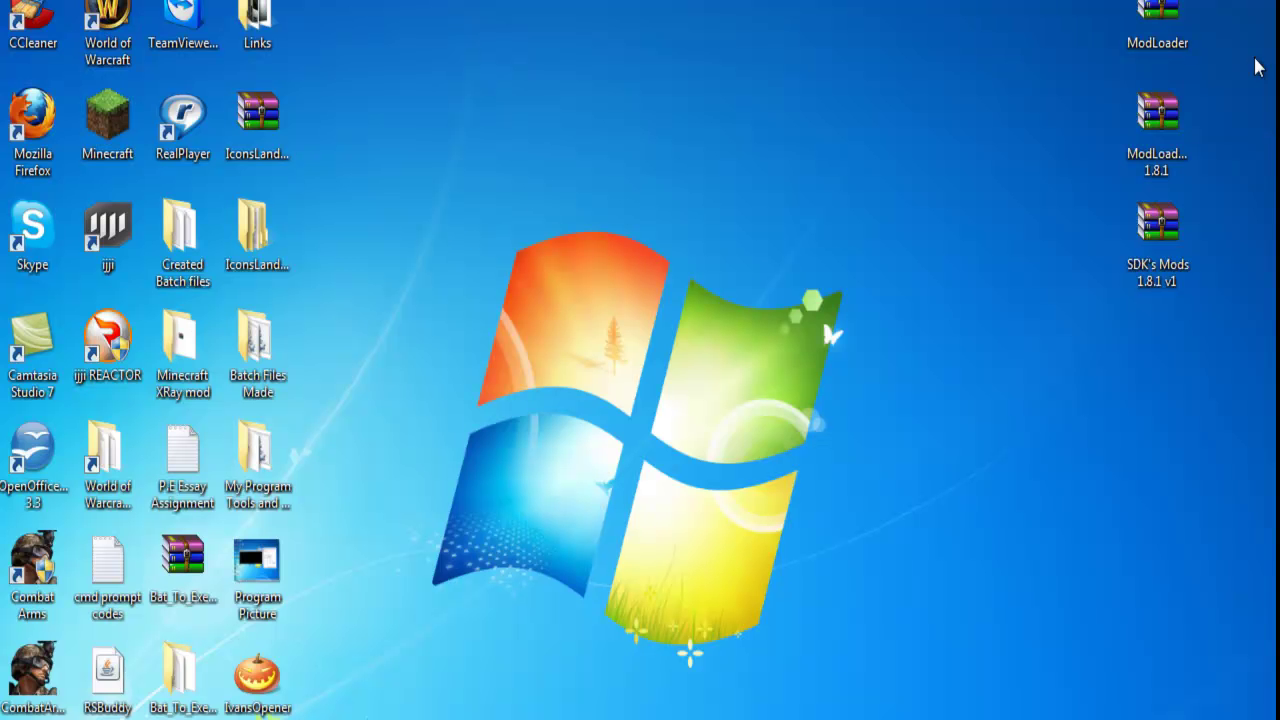
pyautogui.doubleClick(128, 149)
pyautogui.click(700, 445)
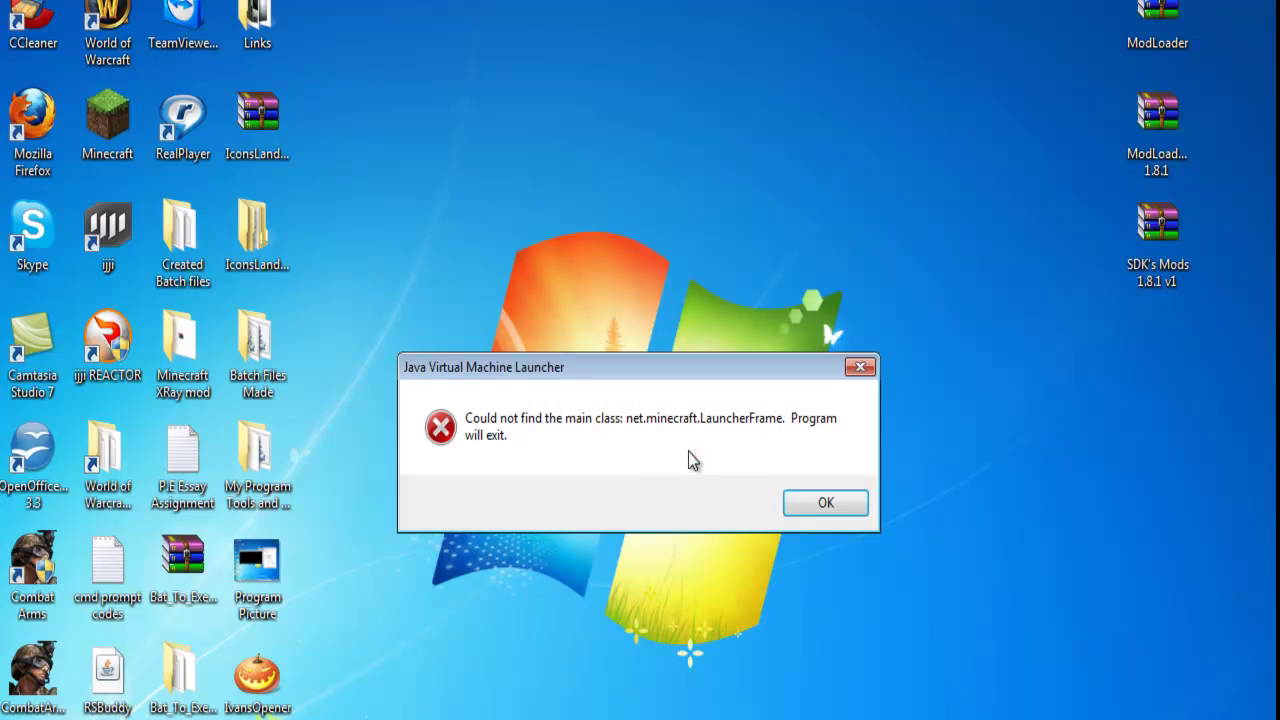
# Dismiss the Java main class error, relaunch Minecraft and enter the game
pyautogui.click(808, 502)
pyautogui.doubleClick(139, 137)
pyautogui.click(688, 443)
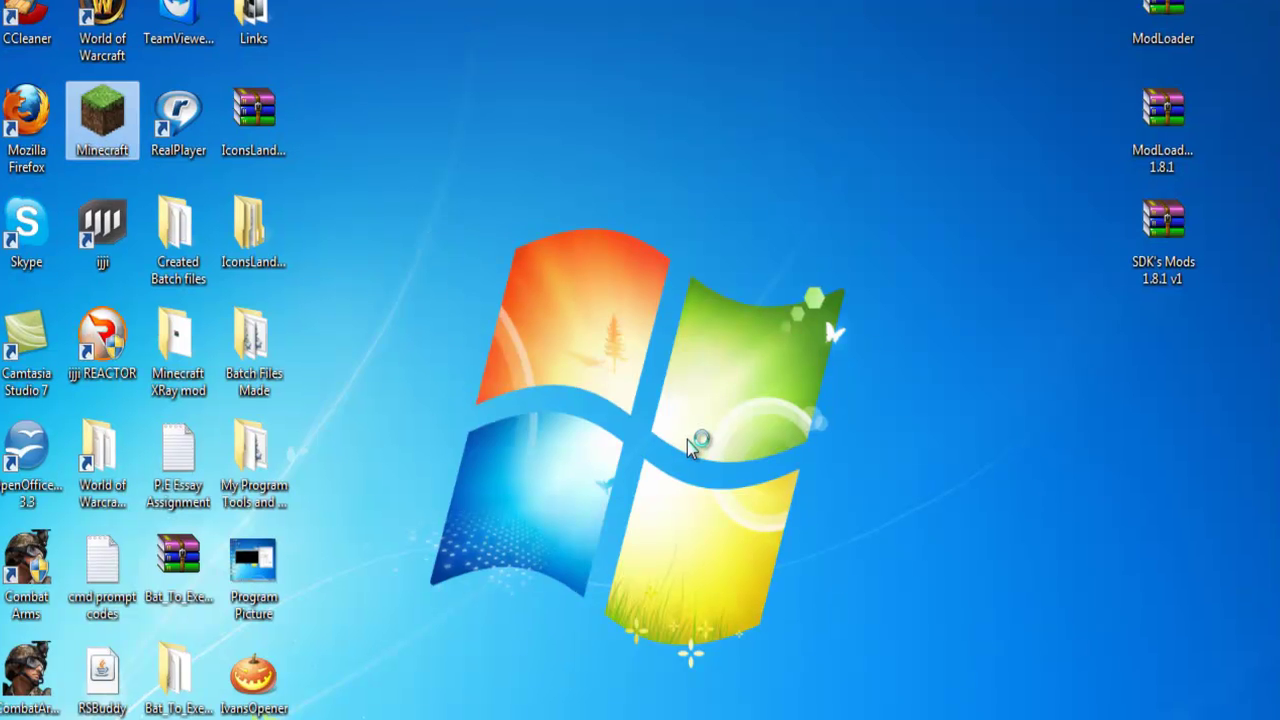
pyautogui.click(769, 412)
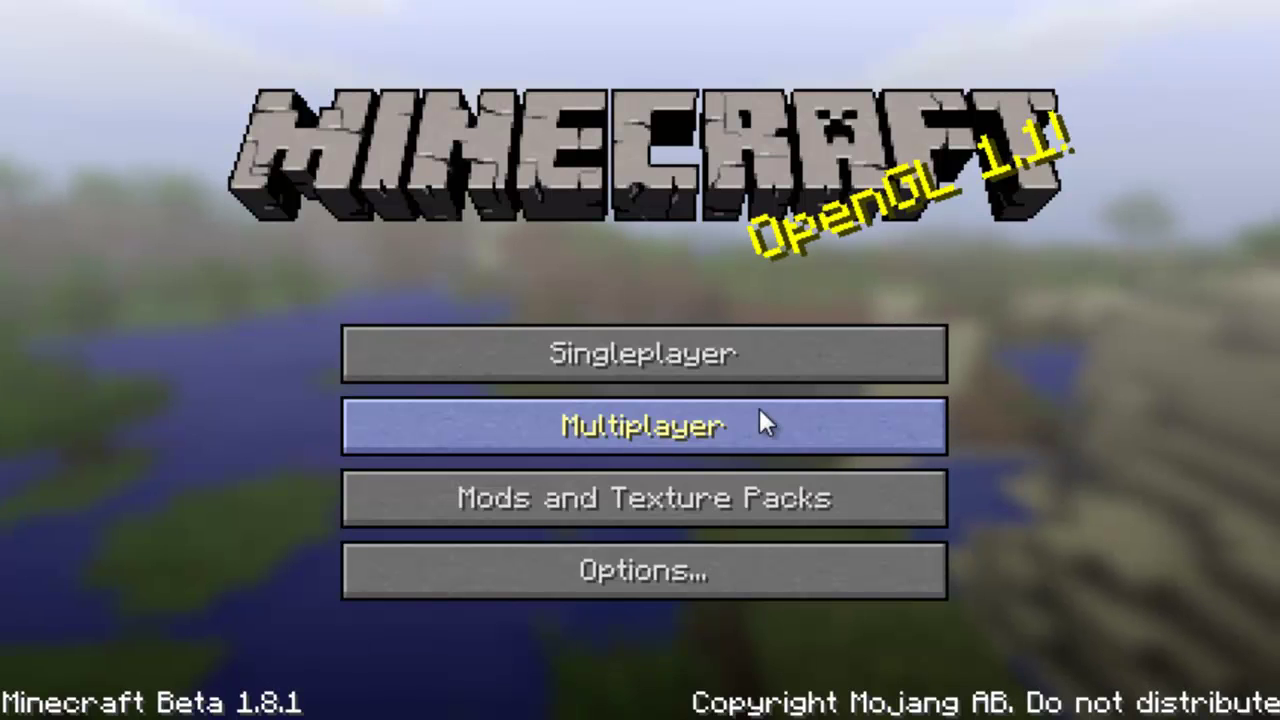
# Play the New World save from the Singleplayer list
pyautogui.click(724, 358)
pyautogui.click(666, 316)
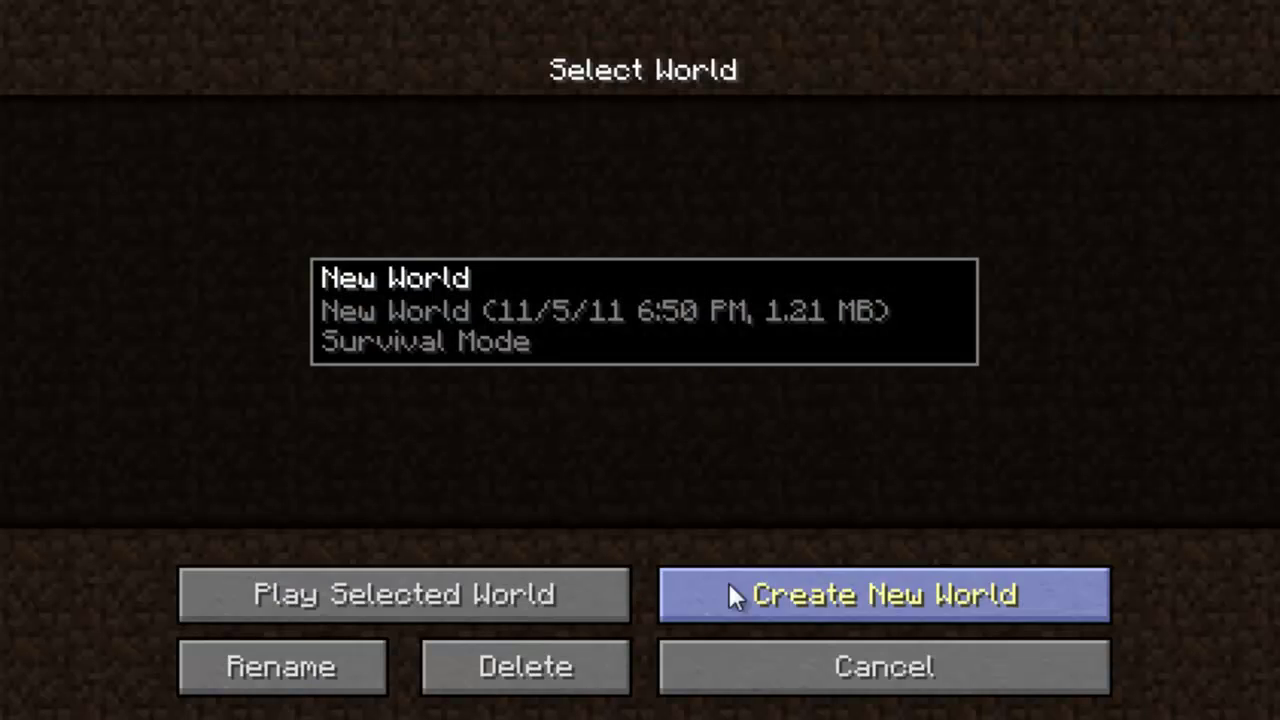
pyautogui.click(545, 607)
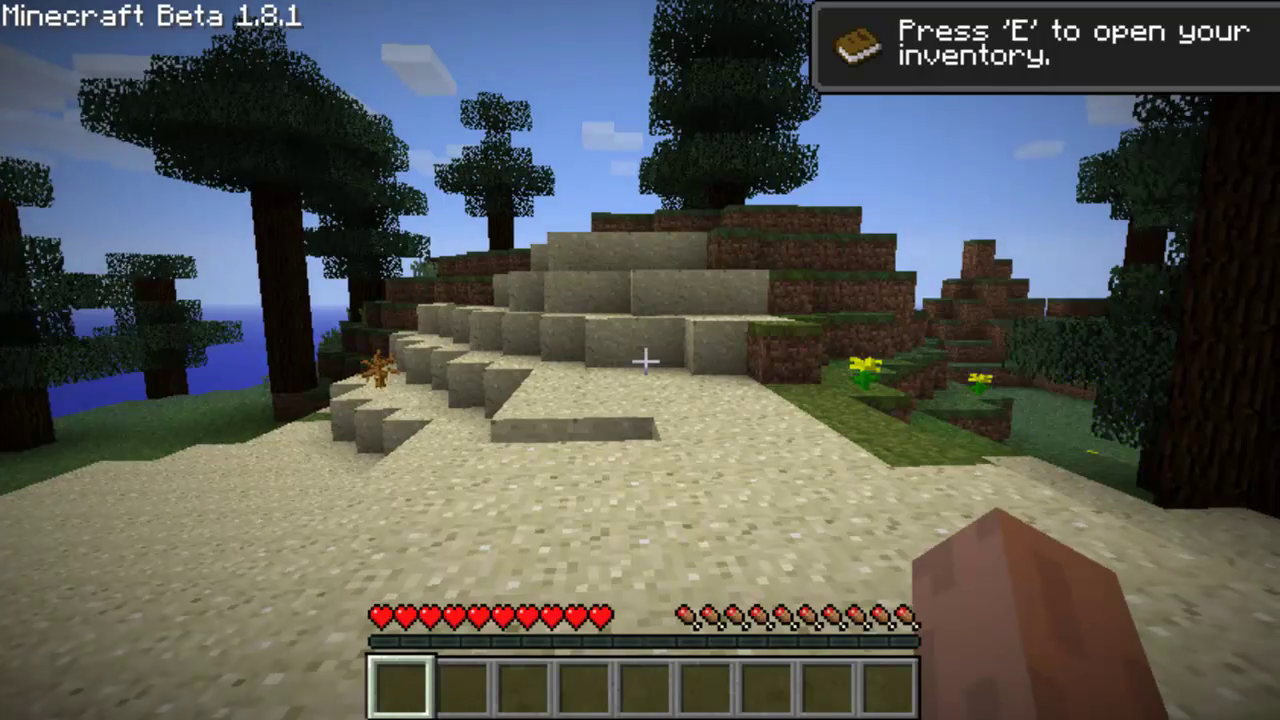
# Check the inventory, then look around and walk toward the sandstone steps
pyautogui.press('e')
pyautogui.press('e')
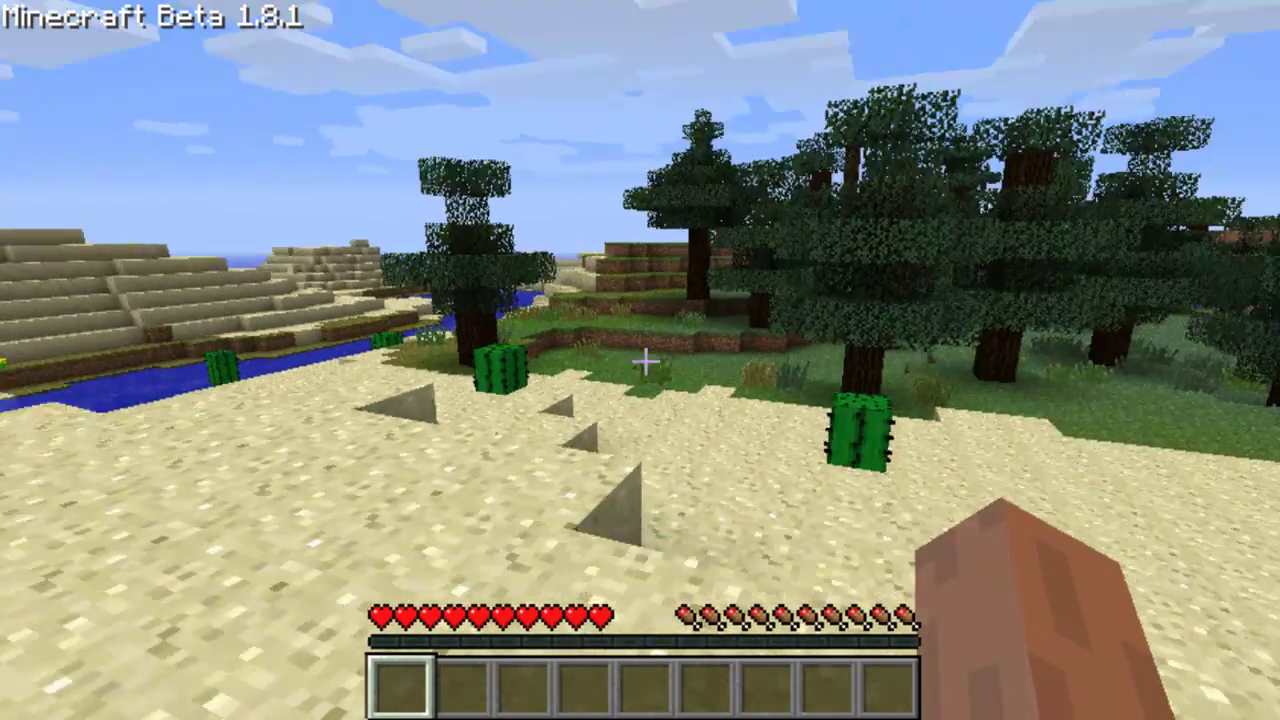
pyautogui.moveTo(645, 362); pyautogui.dragTo(645, 362)
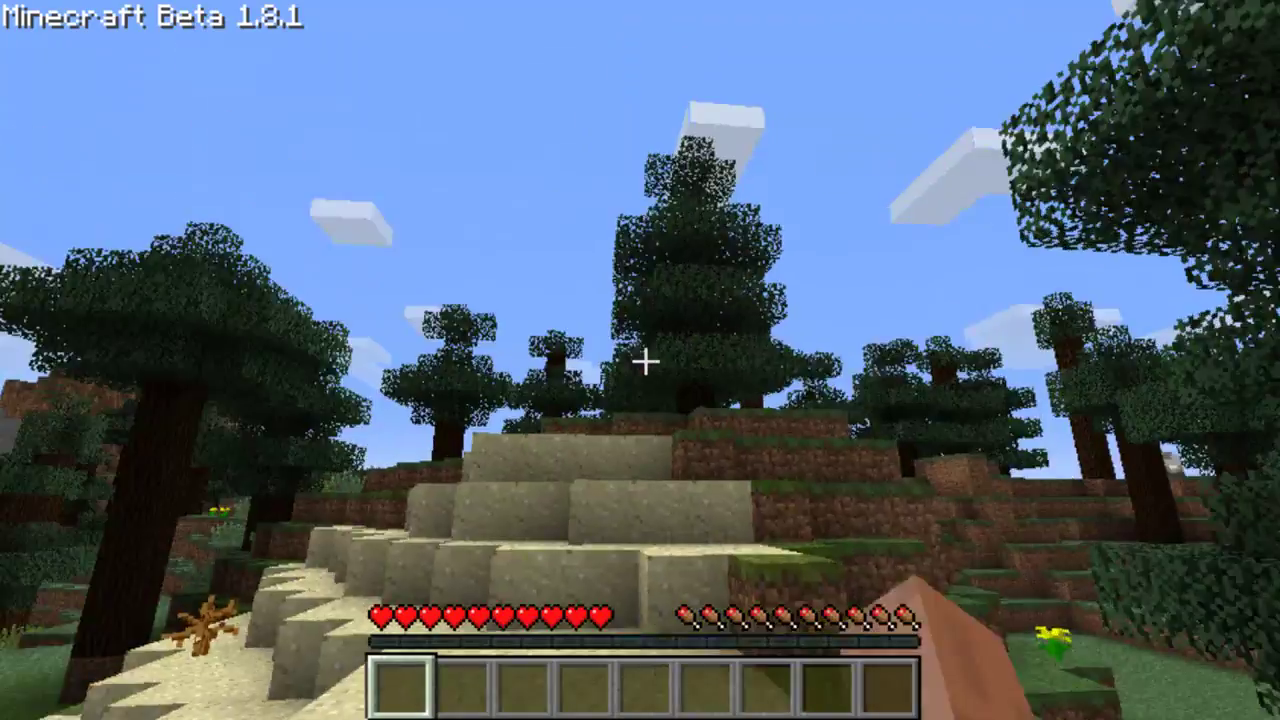
pyautogui.click(645, 362)
pyautogui.click(645, 362)
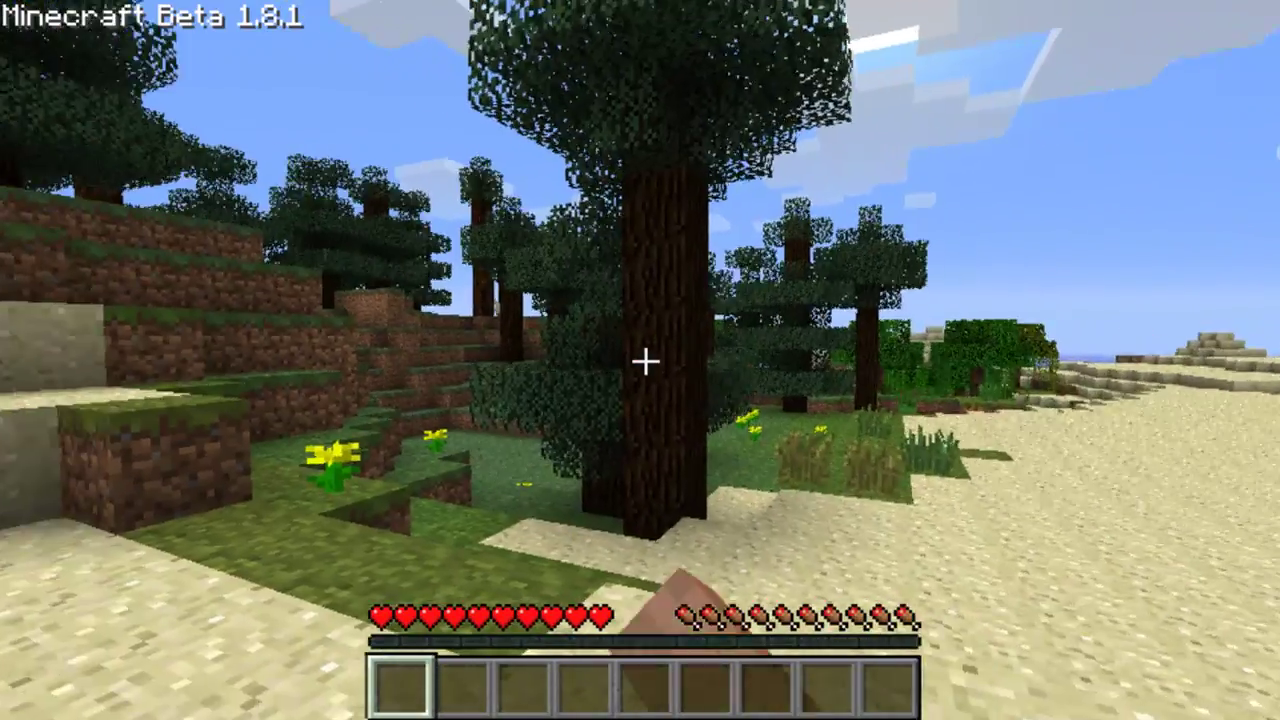
pyautogui.press('w')
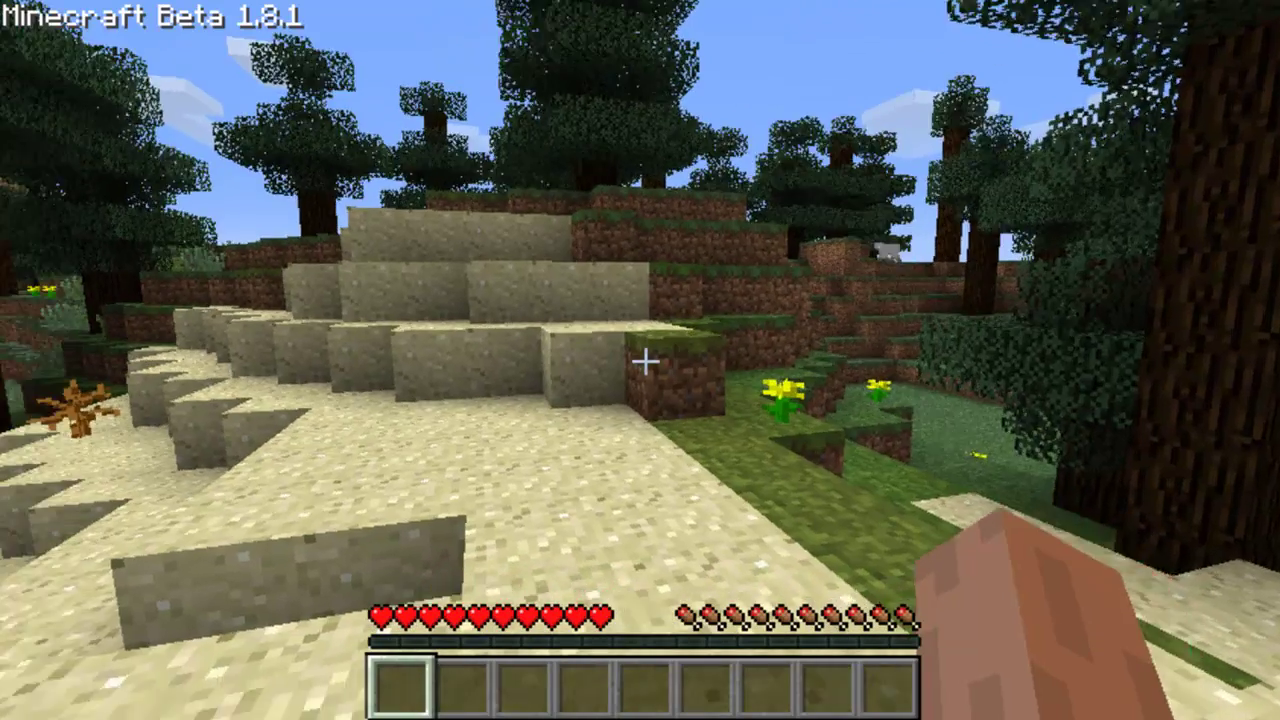